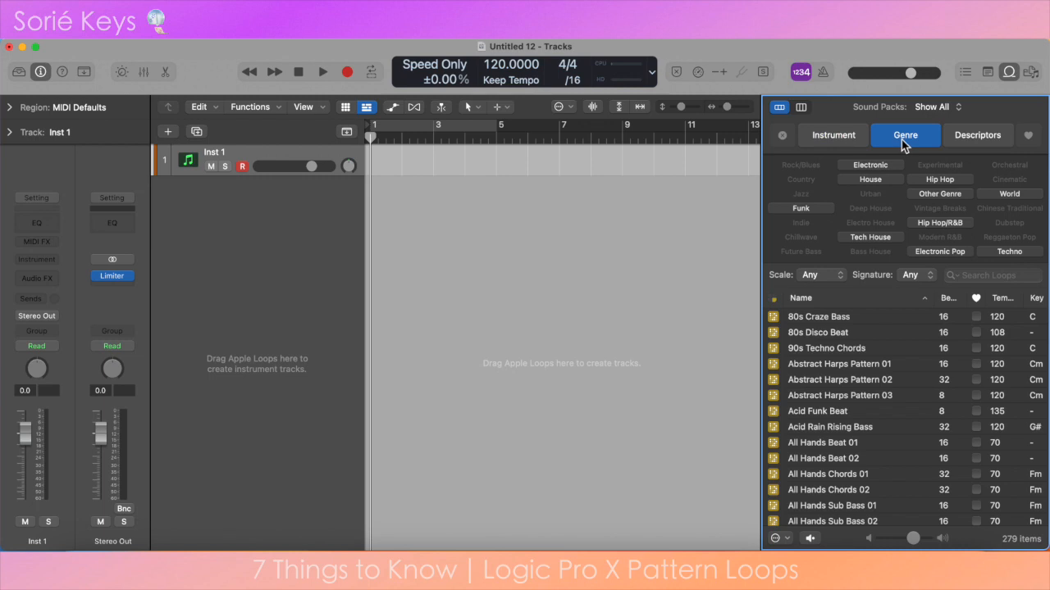
# Step: Filter the loops to Synths, add Rising Up Synth Pad 02 at bar 1, and open its pattern in the Step Sequencer without the loop browser
pyautogui.click(982, 139)
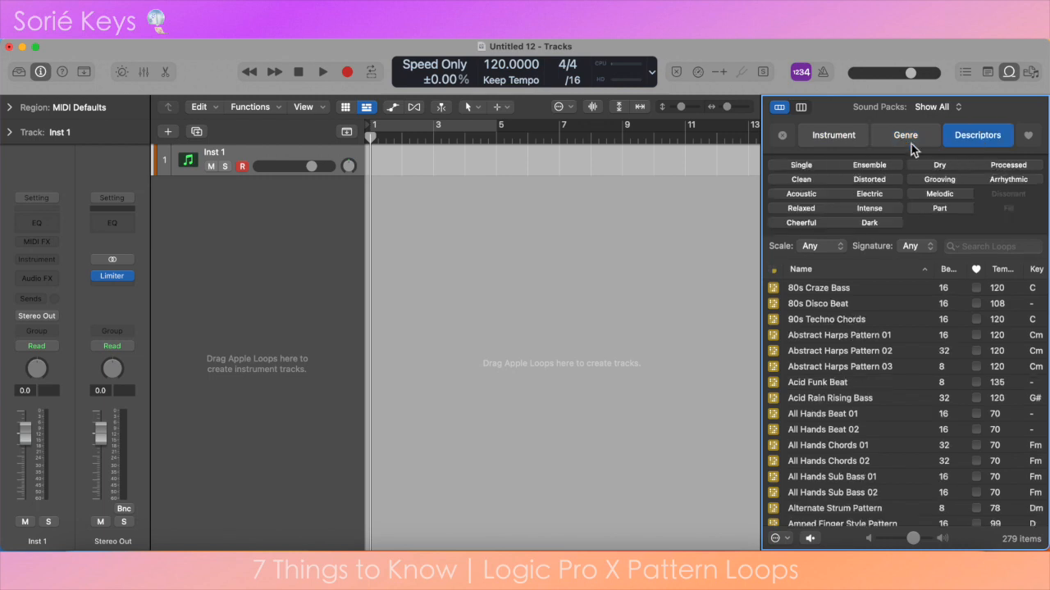
pyautogui.click(834, 136)
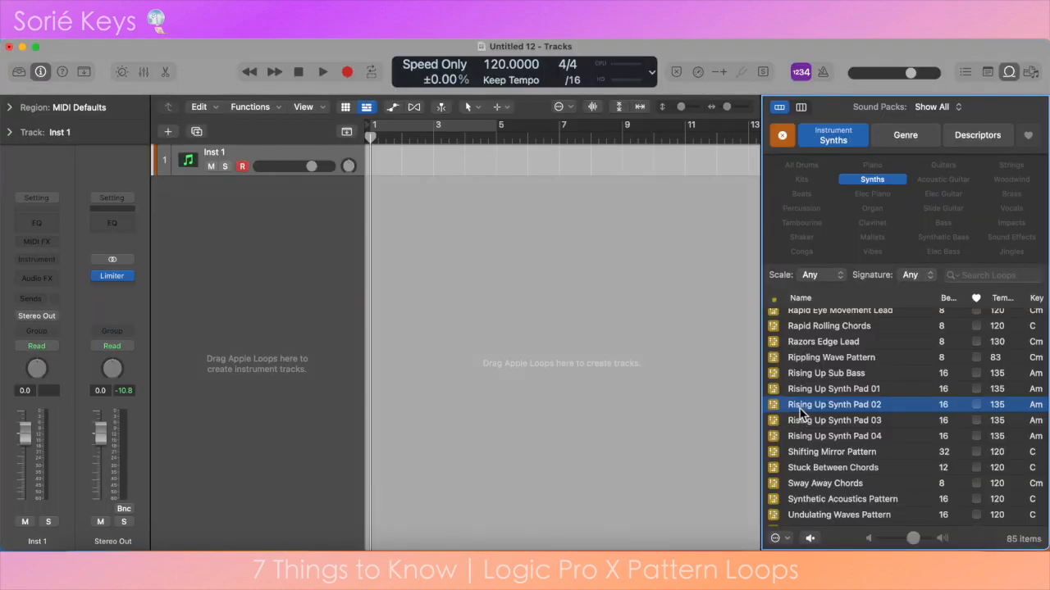
pyautogui.moveTo(799, 413); pyautogui.dragTo(371, 209)
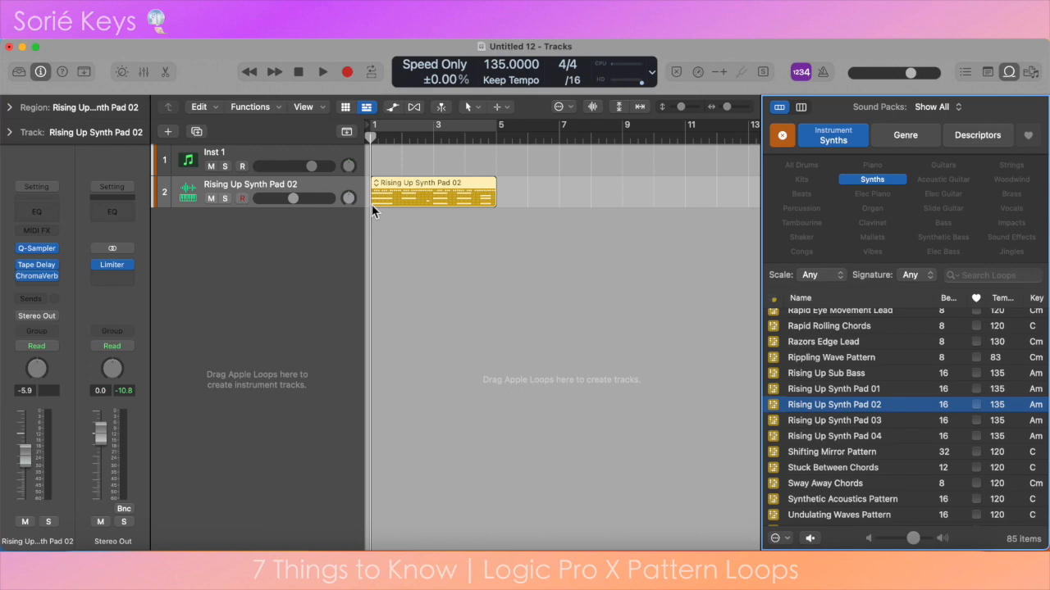
pyautogui.doubleClick(404, 196)
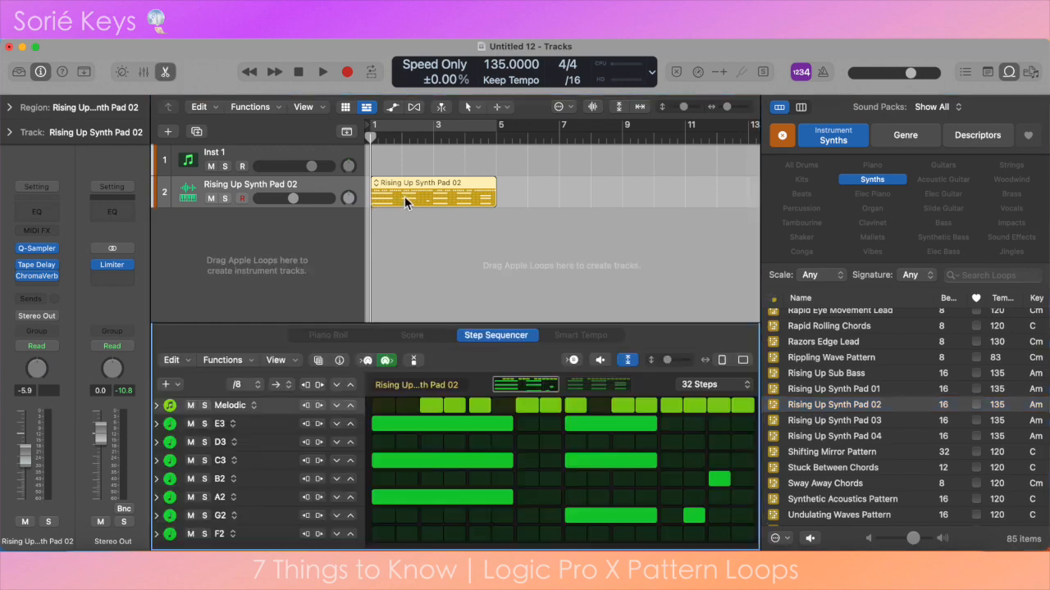
pyautogui.press('o')
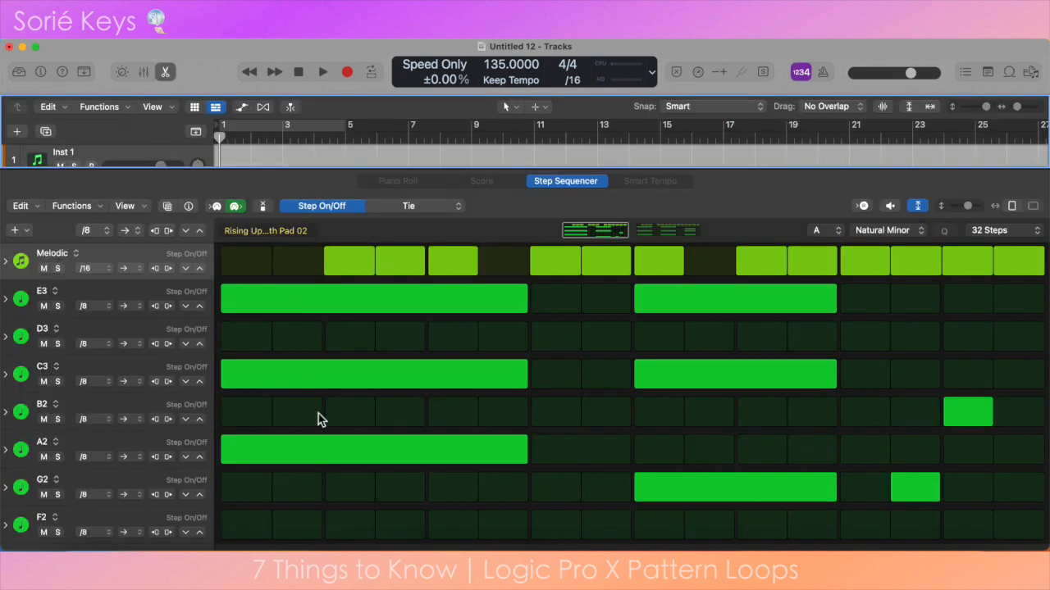
# Step: Expand the E3 row and lower its first note's velocity to 49 and its second note's gate to about 46%
pyautogui.click(97, 303)
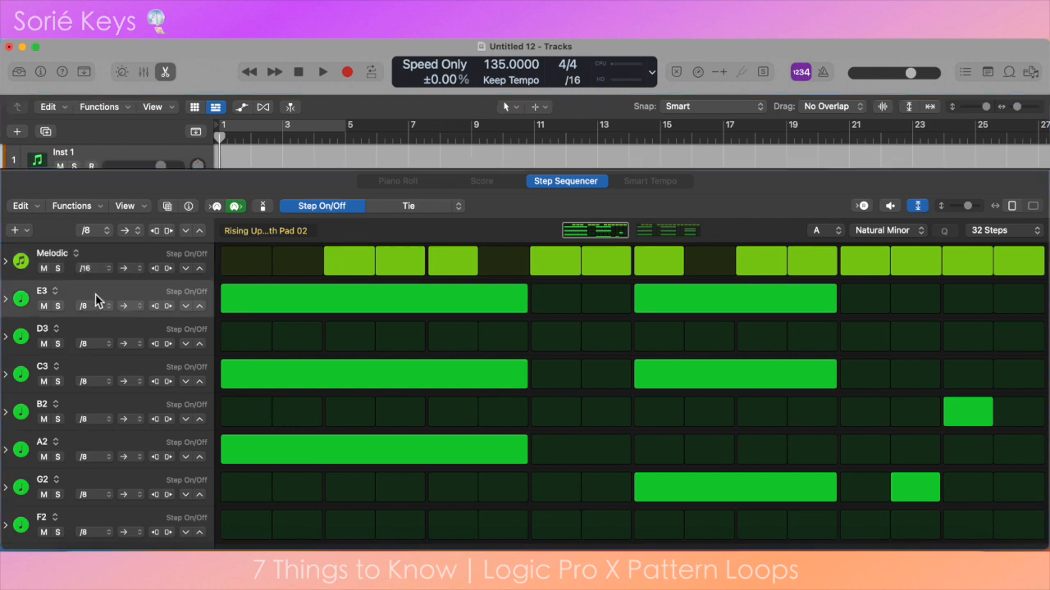
pyautogui.click(17, 302)
pyautogui.click(7, 300)
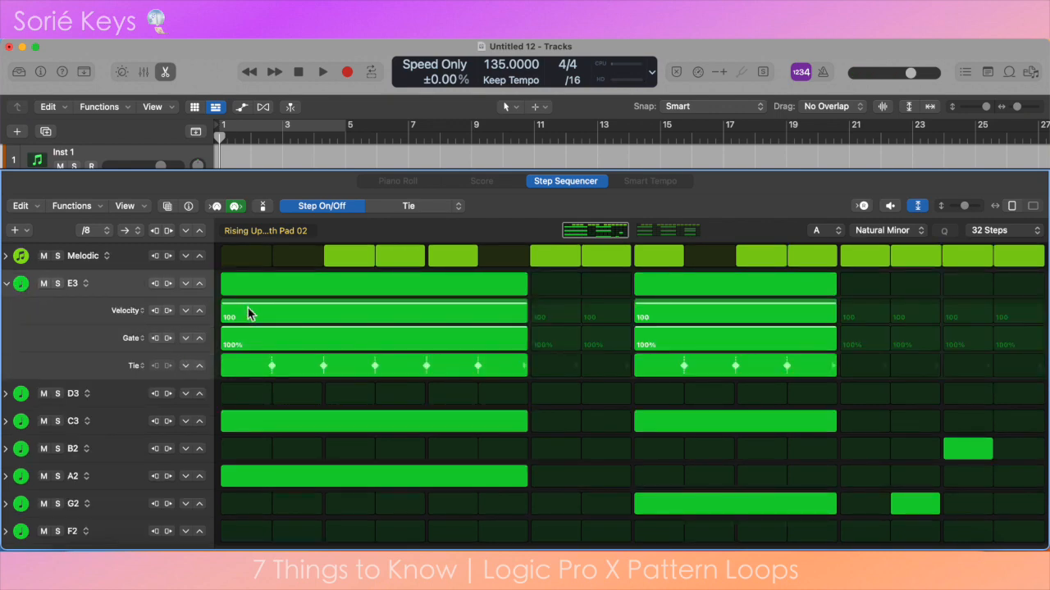
pyautogui.moveTo(250, 317); pyautogui.dragTo(274, 322)
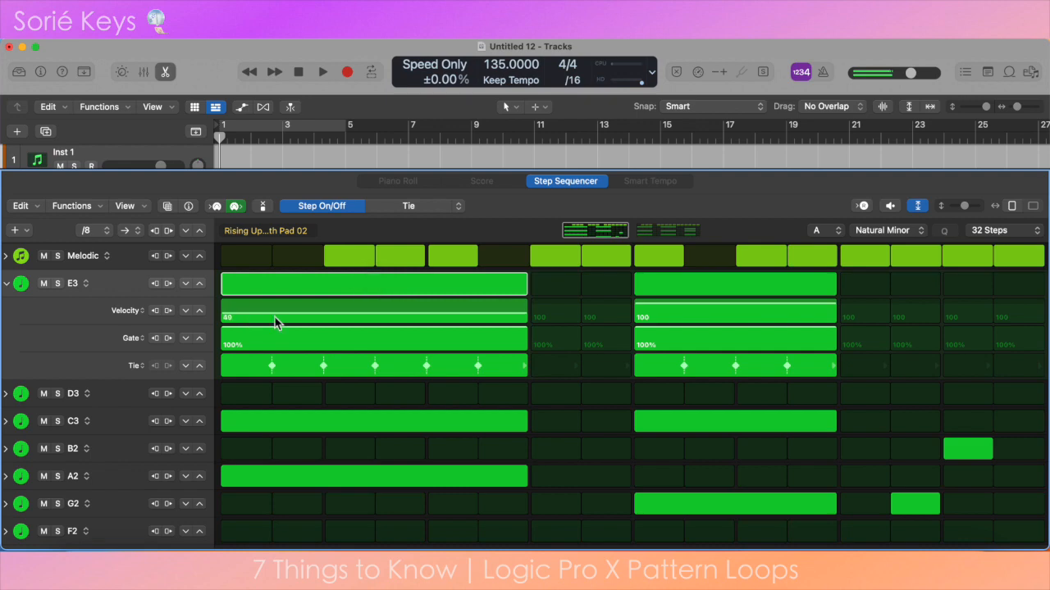
pyautogui.moveTo(653, 339); pyautogui.dragTo(656, 349)
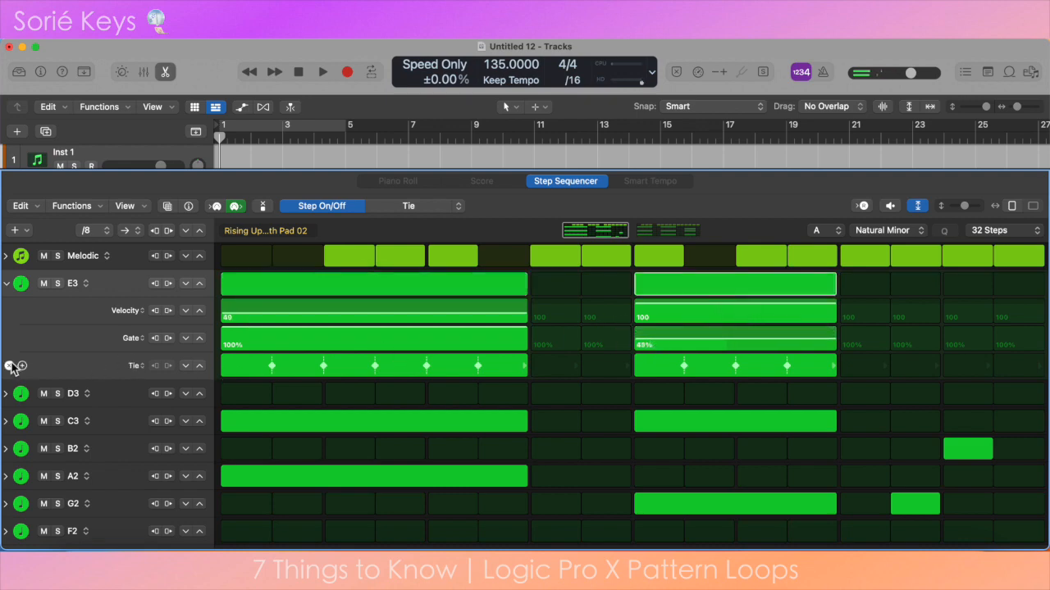
# Step: Add another subrow below Tie in the E3 row and set it to Note Repeat
pyautogui.click(23, 367)
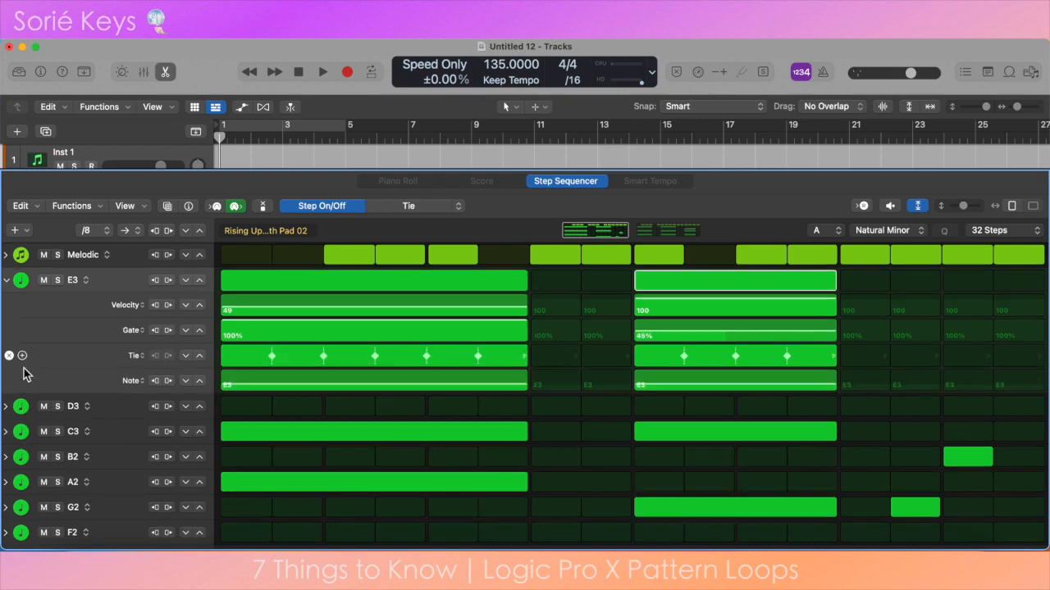
pyautogui.click(139, 383)
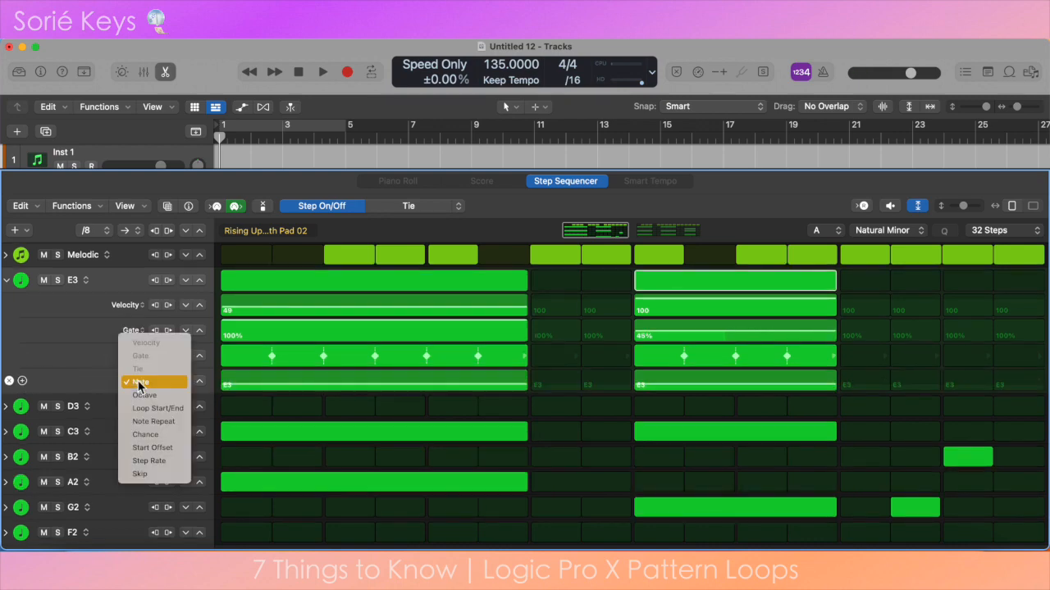
pyautogui.click(152, 422)
# Step: Play the pattern and edit single steps in the D3, A2 and B2 rows just before the last chord on its second page
pyautogui.press('space')
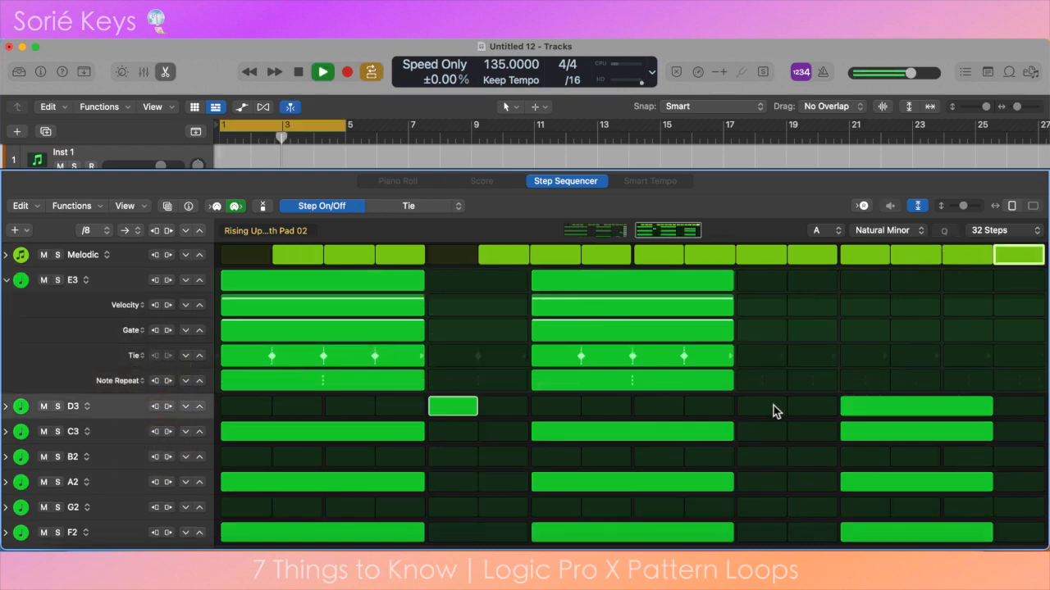
pyautogui.click(825, 414)
pyautogui.click(810, 490)
pyautogui.press('space')
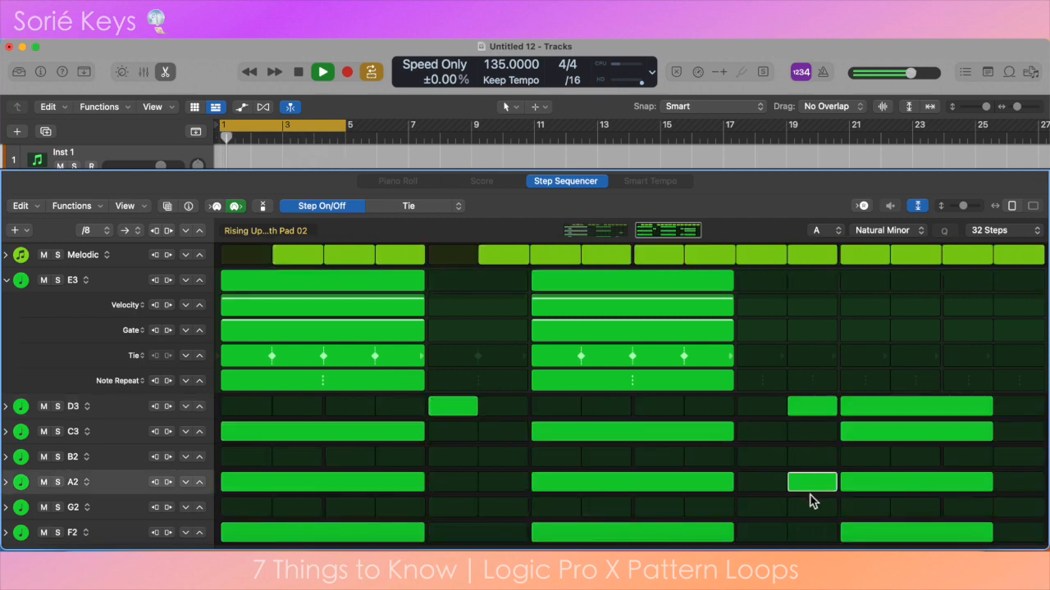
pyautogui.click(810, 484)
pyautogui.click(810, 458)
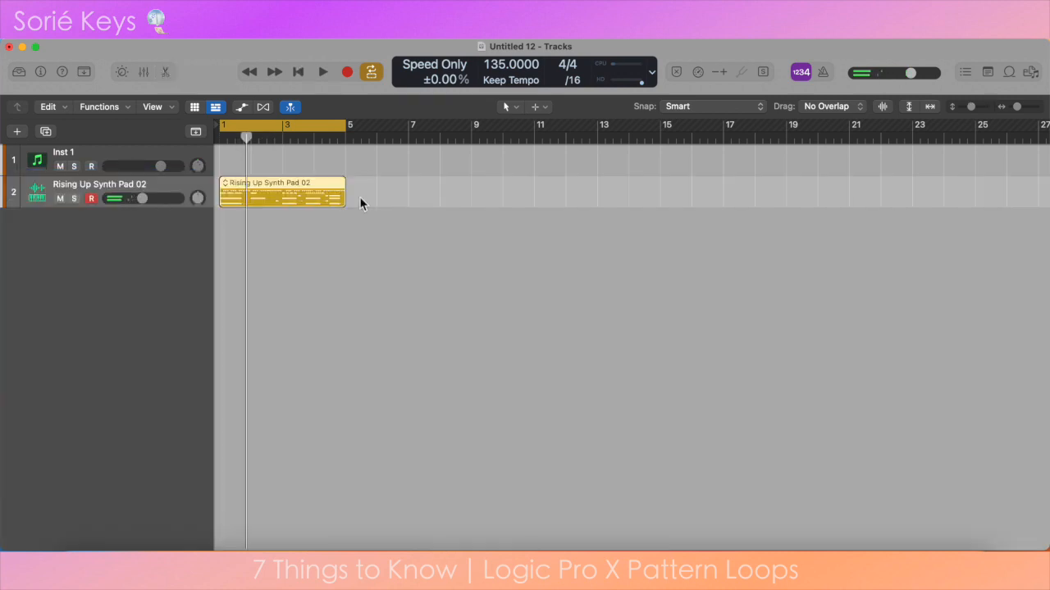
# Step: Create a pattern region right after the existing loop and turn on steps 1 and 3 in its Root Key - C4 row
pyautogui.rightClick(361, 203)
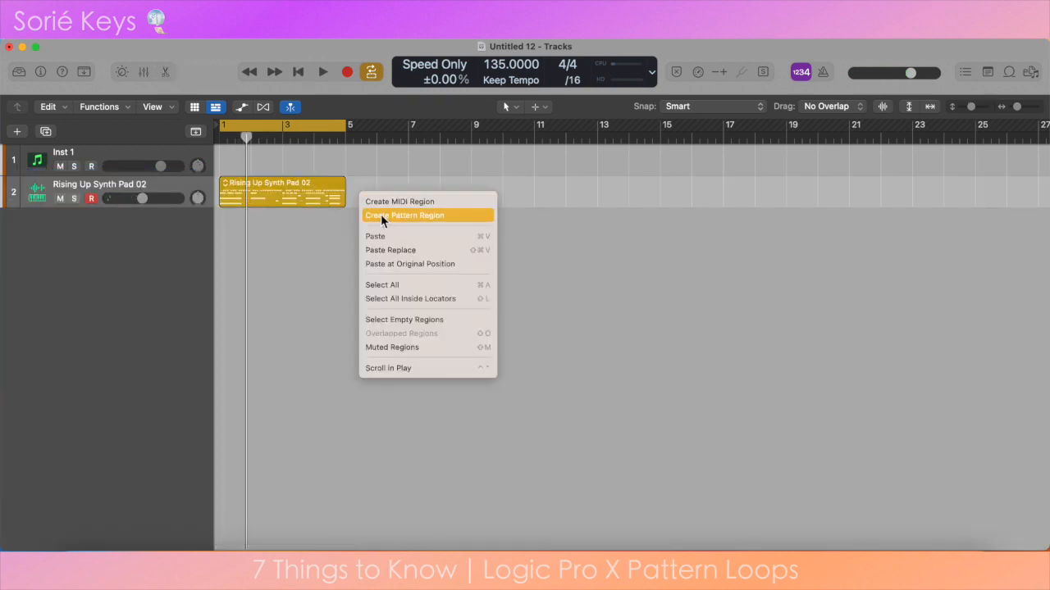
pyautogui.click(382, 216)
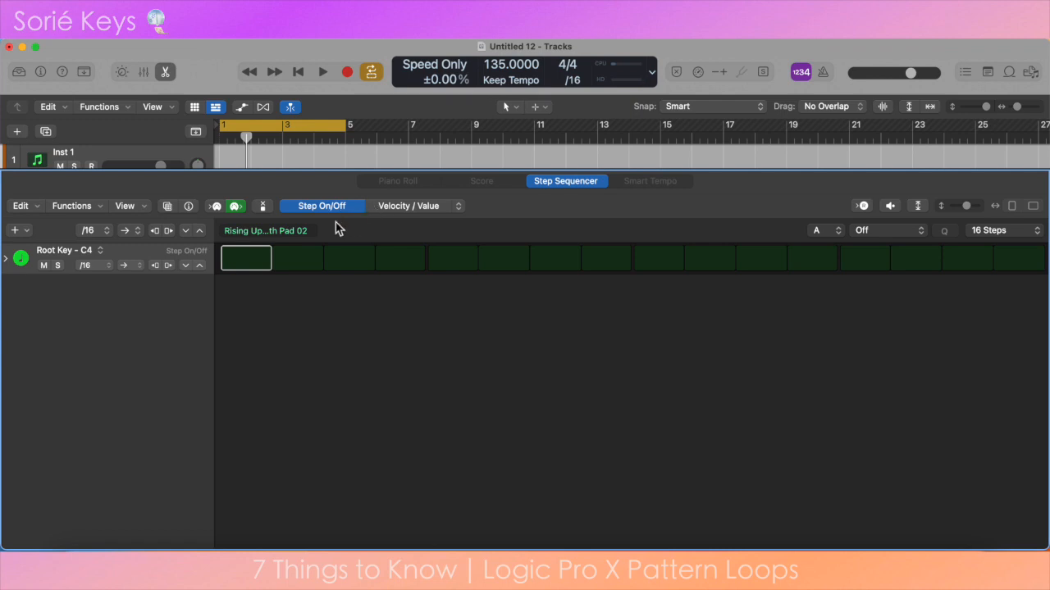
pyautogui.click(262, 269)
pyautogui.click(347, 269)
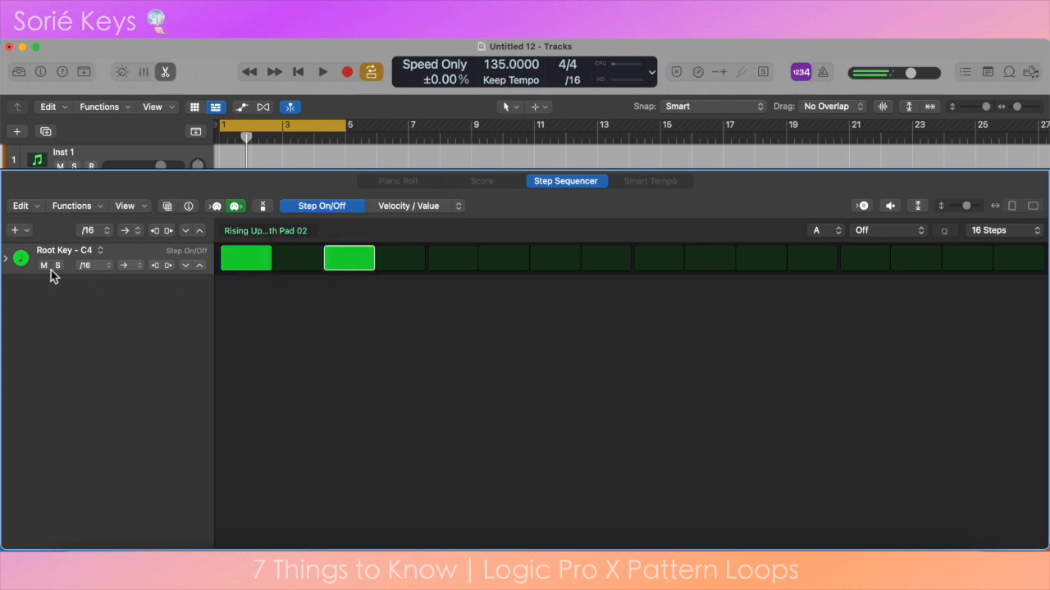
# Step: Add a D3 note row to the new pattern
pyautogui.click(15, 233)
pyautogui.moveTo(31, 240)
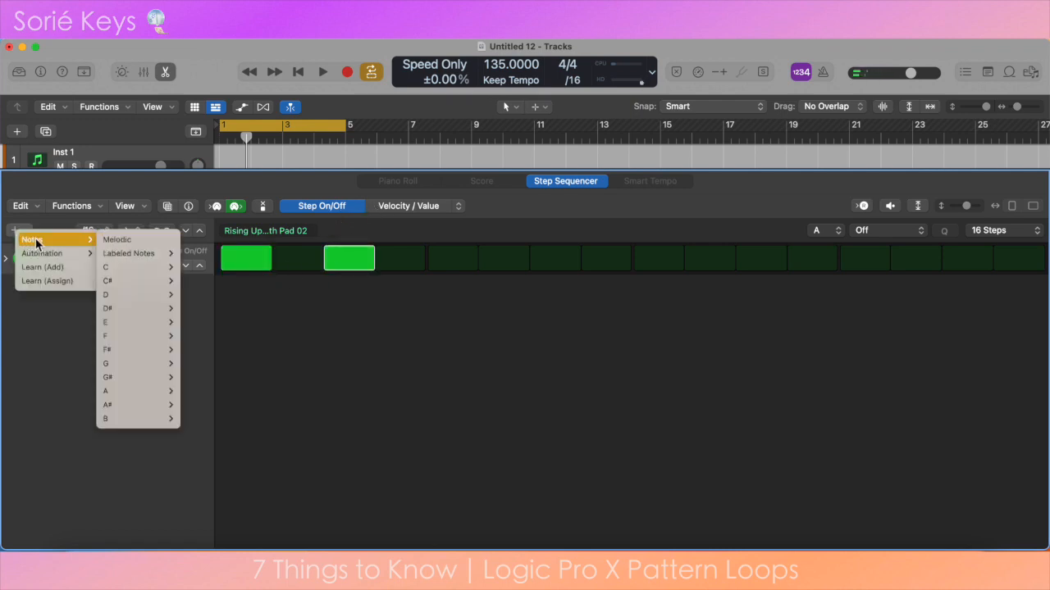
pyautogui.moveTo(143, 326)
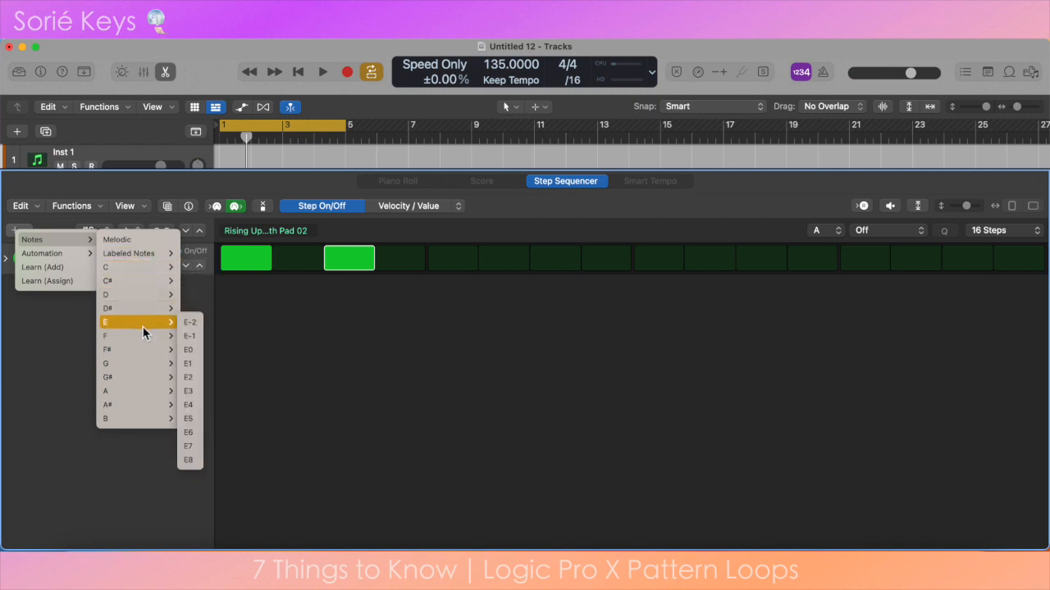
pyautogui.moveTo(166, 260)
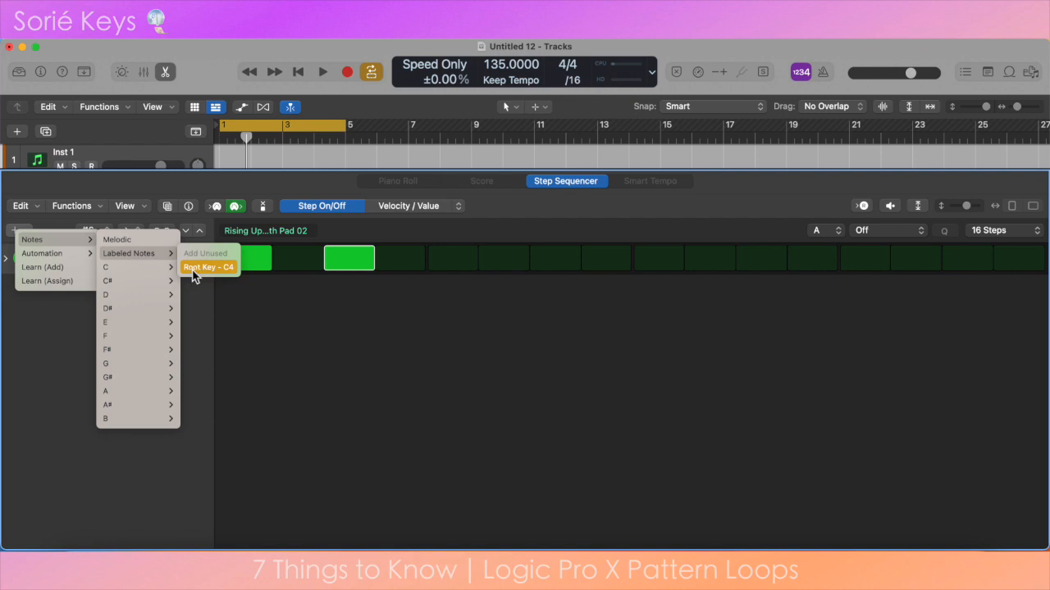
pyautogui.moveTo(164, 296)
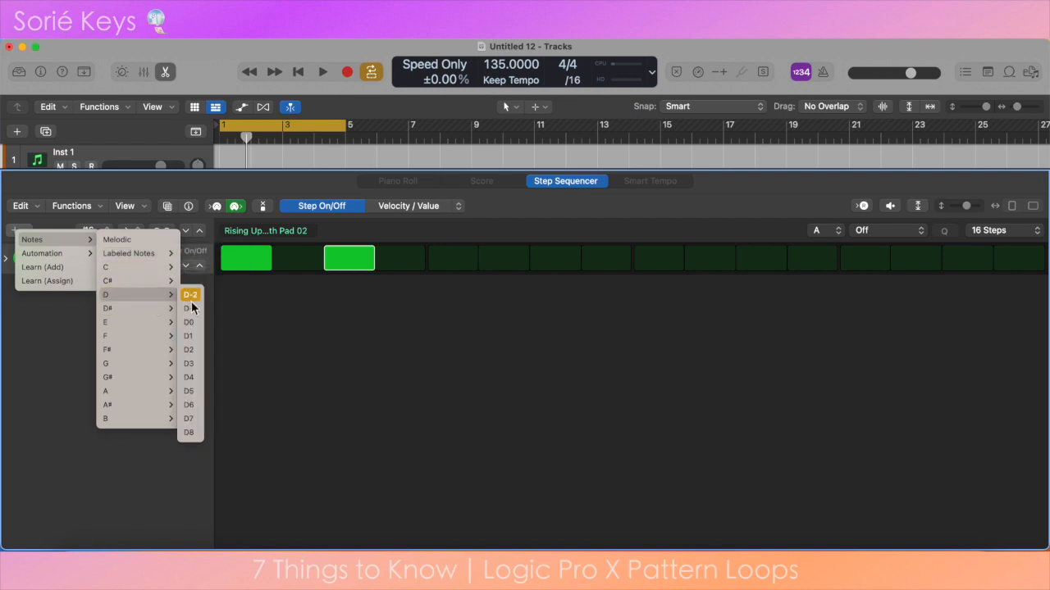
pyautogui.click(200, 365)
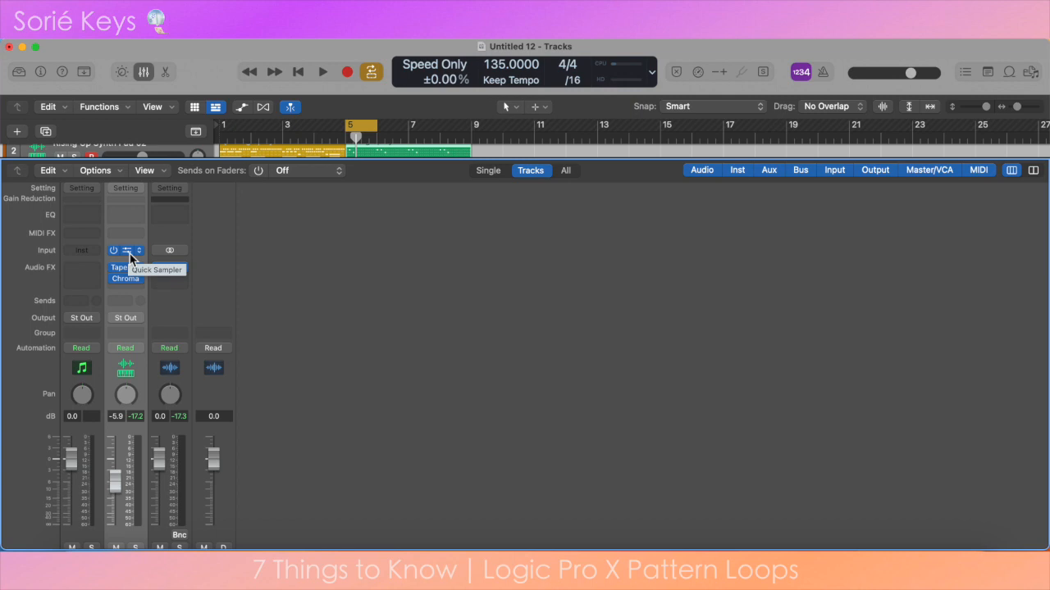
# Step: Open the synth pad track's Quick Sampler, lower its Coarse pitch slightly and raise Glide
pyautogui.click(128, 251)
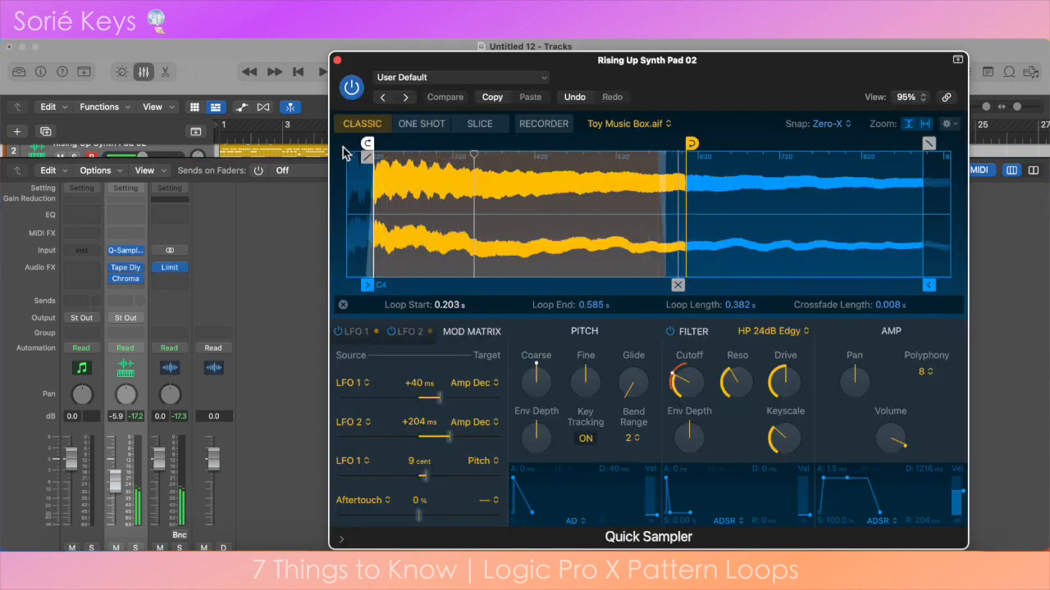
pyautogui.moveTo(536, 379); pyautogui.dragTo(539, 401)
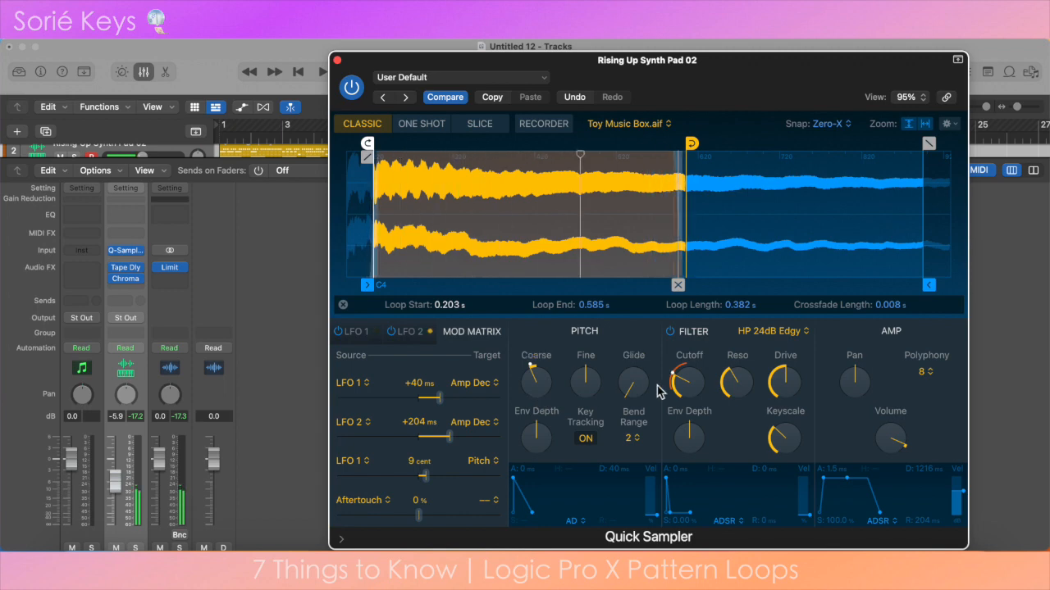
pyautogui.moveTo(632, 382); pyautogui.dragTo(628, 351)
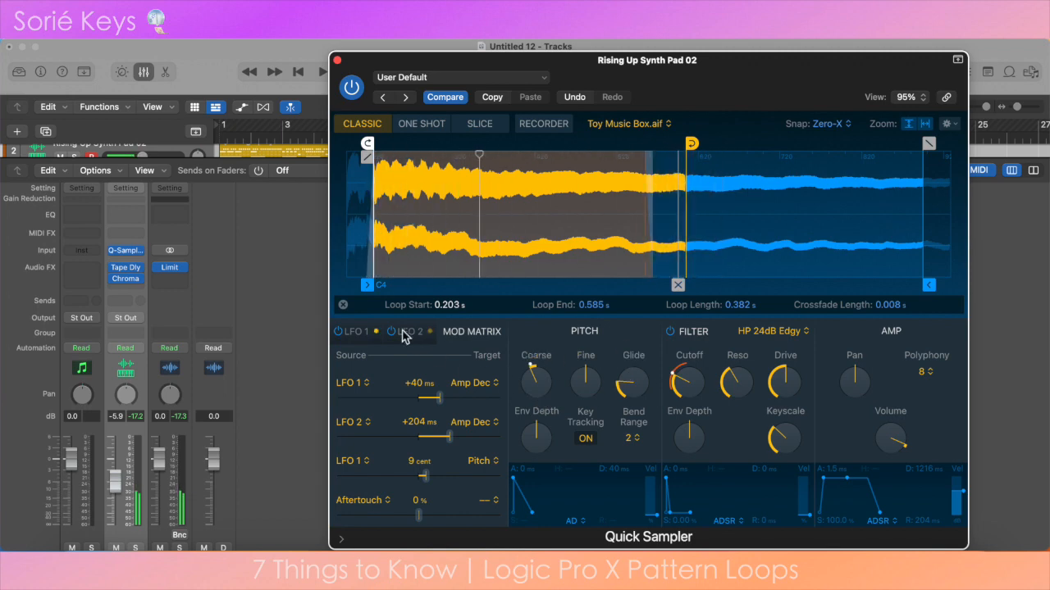
# Step: Replace Quick Sampler on the synth pad track with stereo Studio Strings, and audition the pattern with the new instrument
pyautogui.click(131, 251)
pyautogui.click(141, 252)
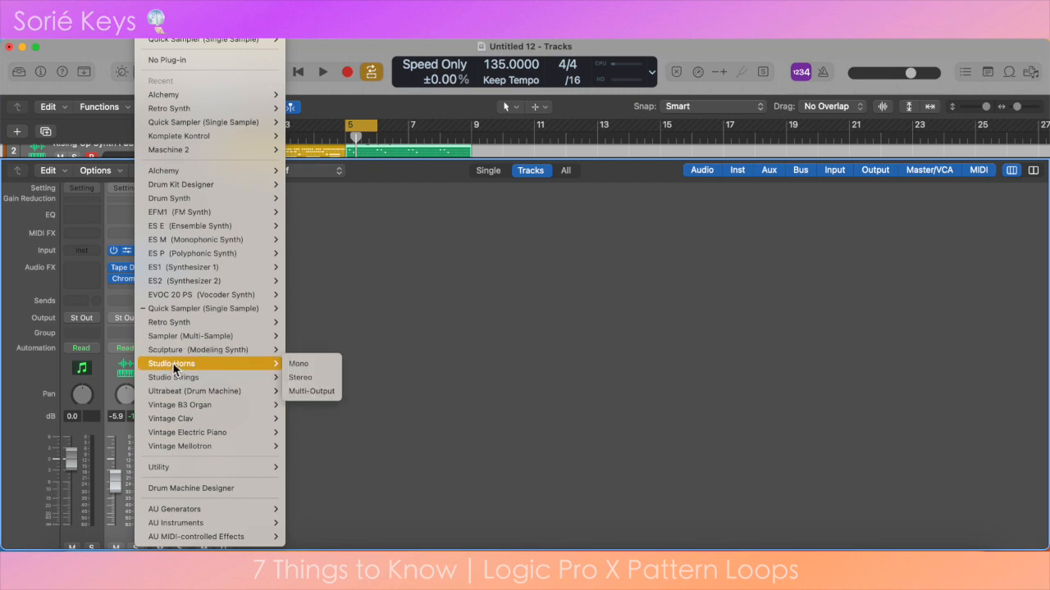
pyautogui.moveTo(243, 409)
pyautogui.moveTo(257, 378)
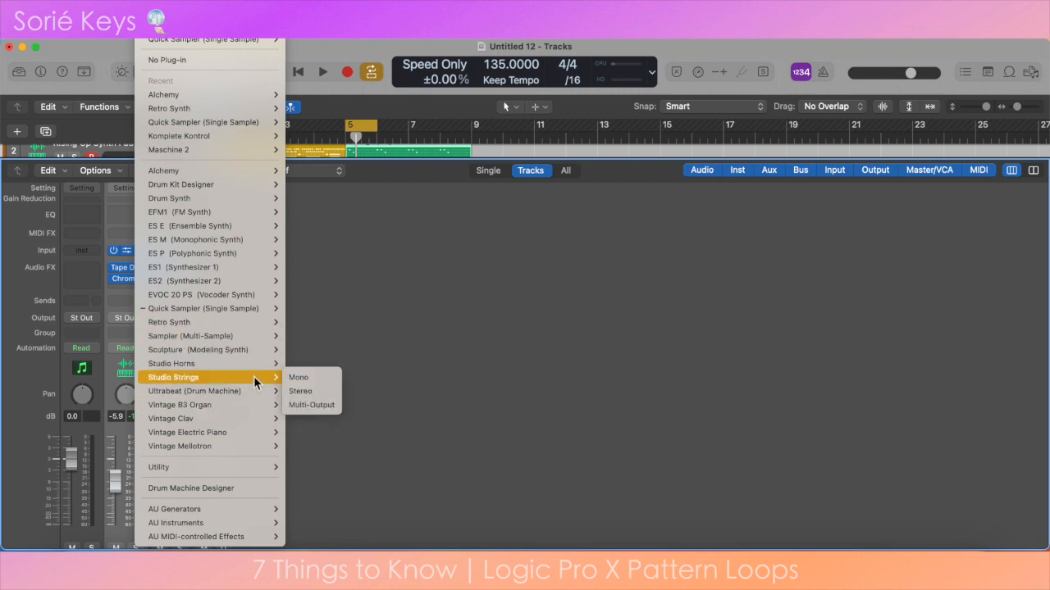
pyautogui.click(316, 394)
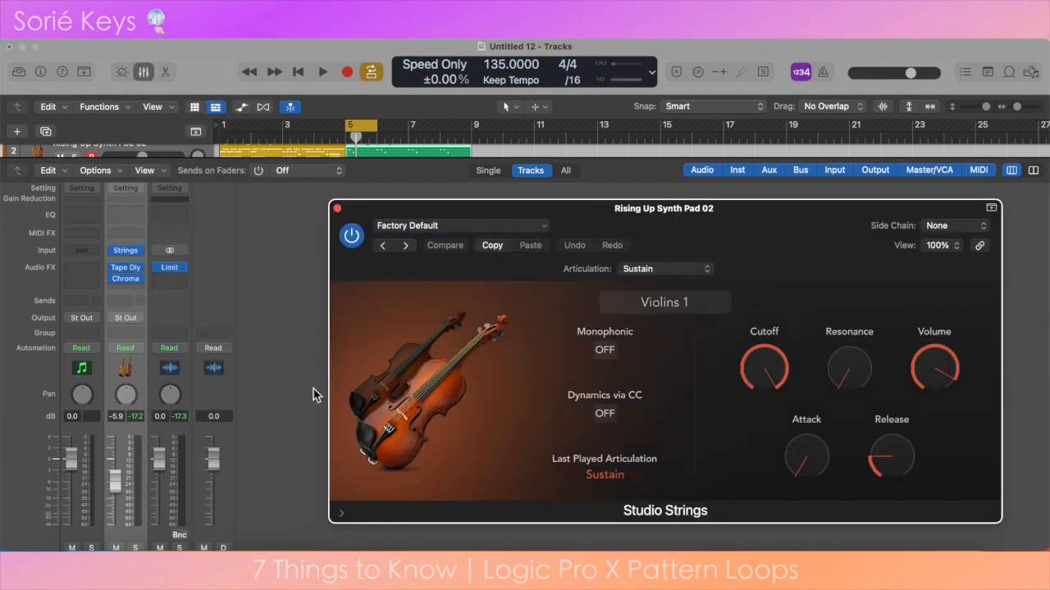
pyautogui.click(322, 71)
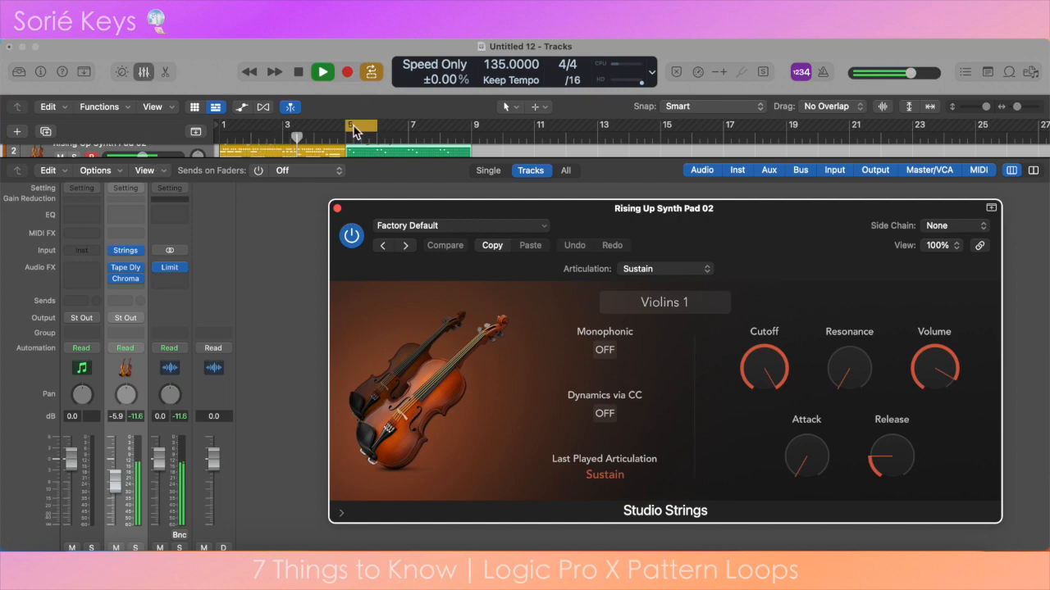
pyautogui.click(299, 73)
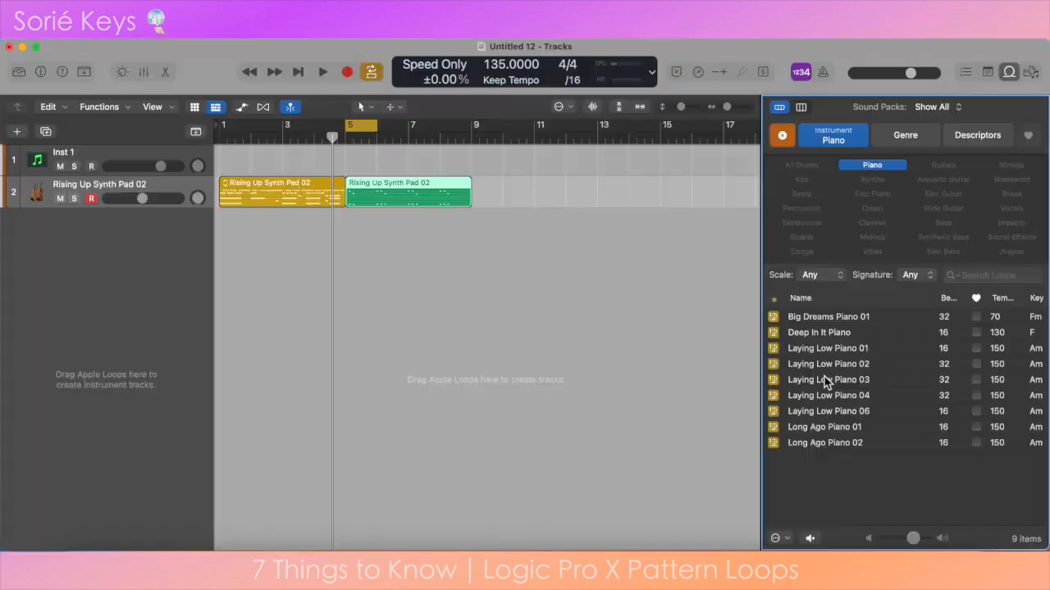
# Step: Add the Laying Low Piano 03 loop on its own track at bar 9 and cycle playback over bars 9 to 17
pyautogui.click(824, 381)
pyautogui.moveTo(824, 381); pyautogui.dragTo(476, 262)
pyautogui.moveTo(441, 131); pyautogui.dragTo(689, 131)
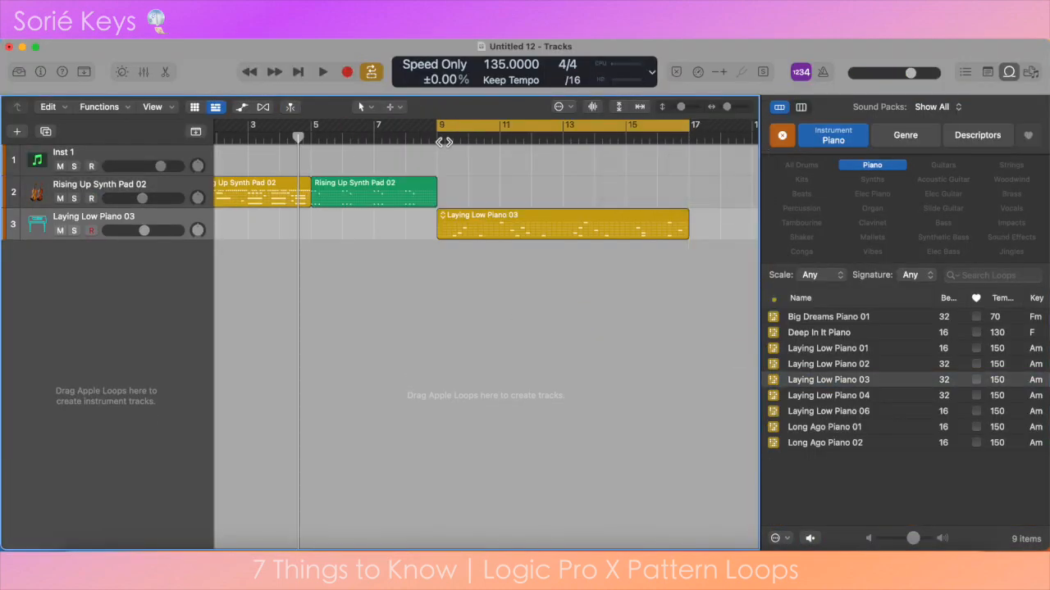
pyautogui.press('space')
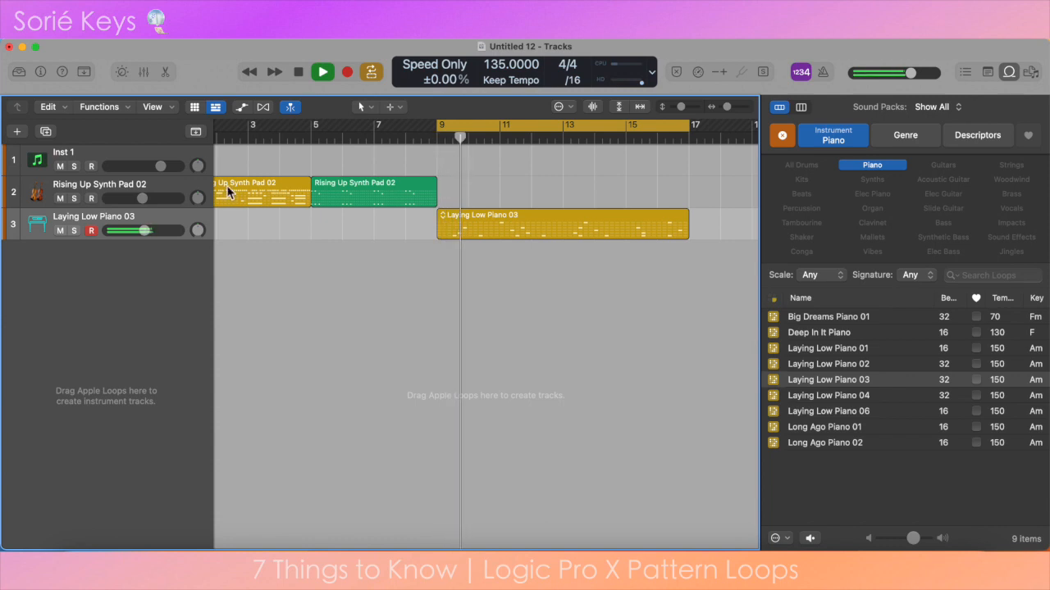
# Step: Stop playback, show the mixer and examine the Channel EQ settings on the Laying Low Piano 03 track
pyautogui.click(144, 72)
pyautogui.press('space')
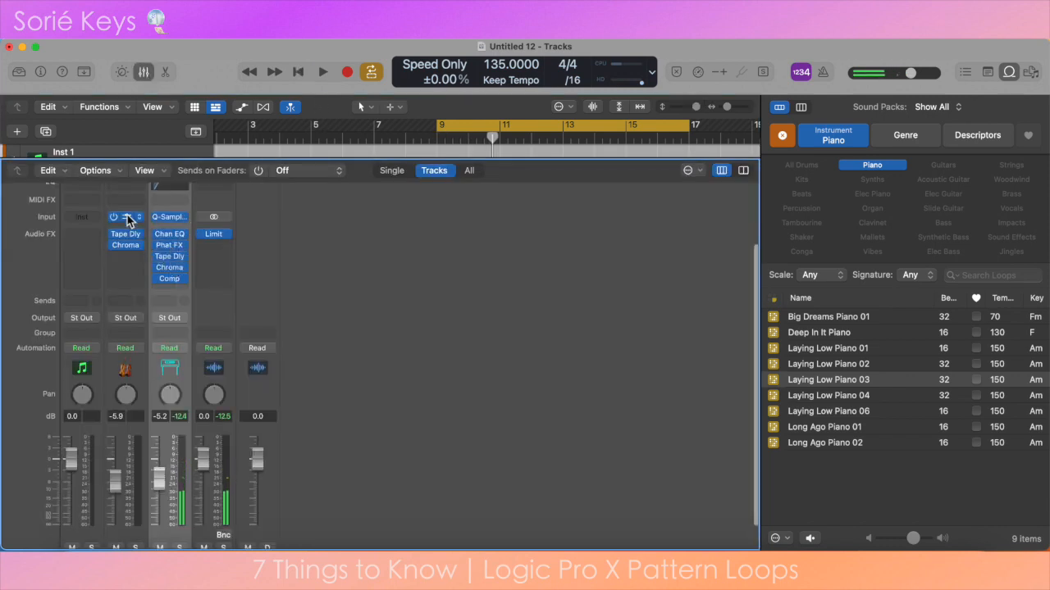
pyautogui.click(172, 239)
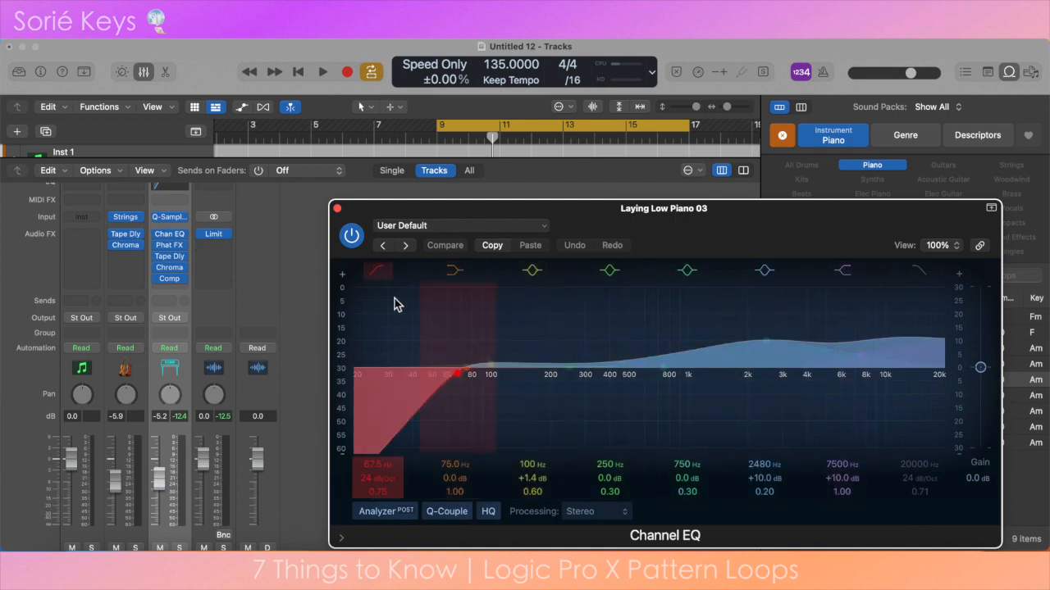
pyautogui.click(337, 209)
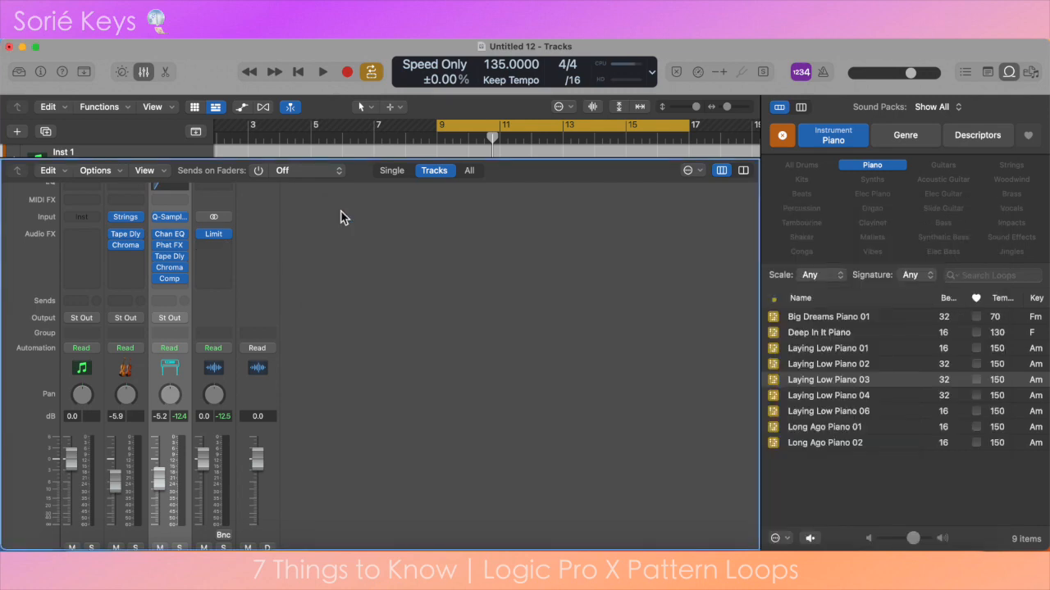
# Step: Open Phat FX on the Laying Low Piano 03 track, reposition its XY pad point, and enable Bandpass, Filter and LFO 1
pyautogui.click(173, 248)
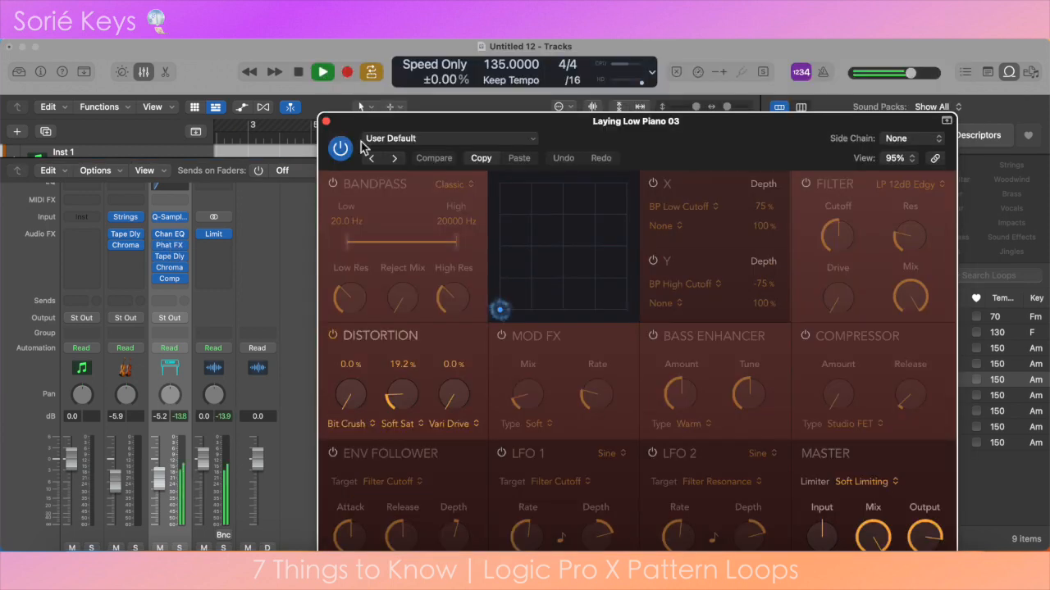
pyautogui.moveTo(501, 310); pyautogui.dragTo(577, 274)
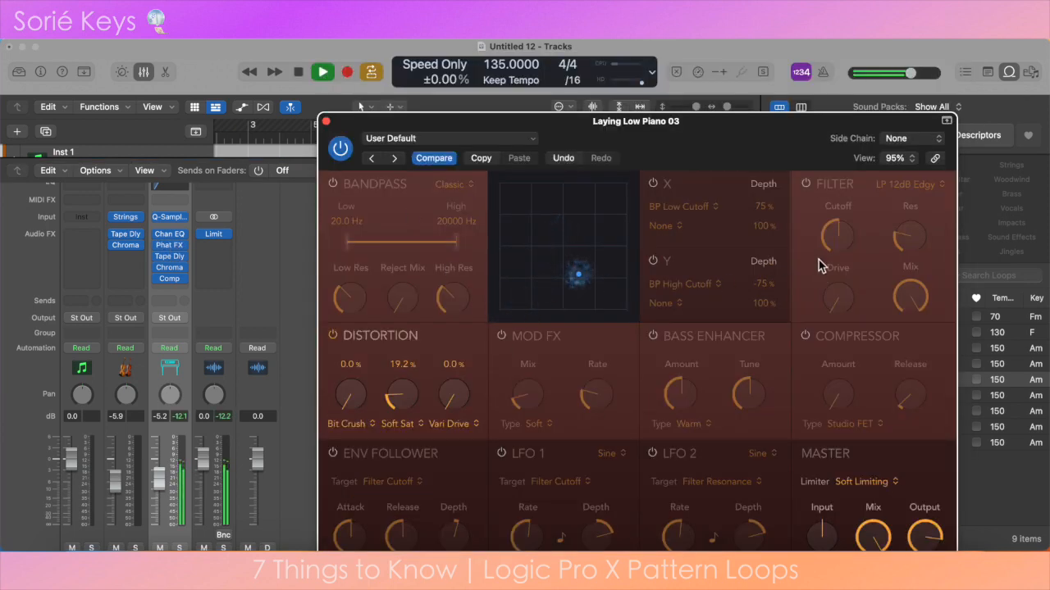
pyautogui.click(333, 185)
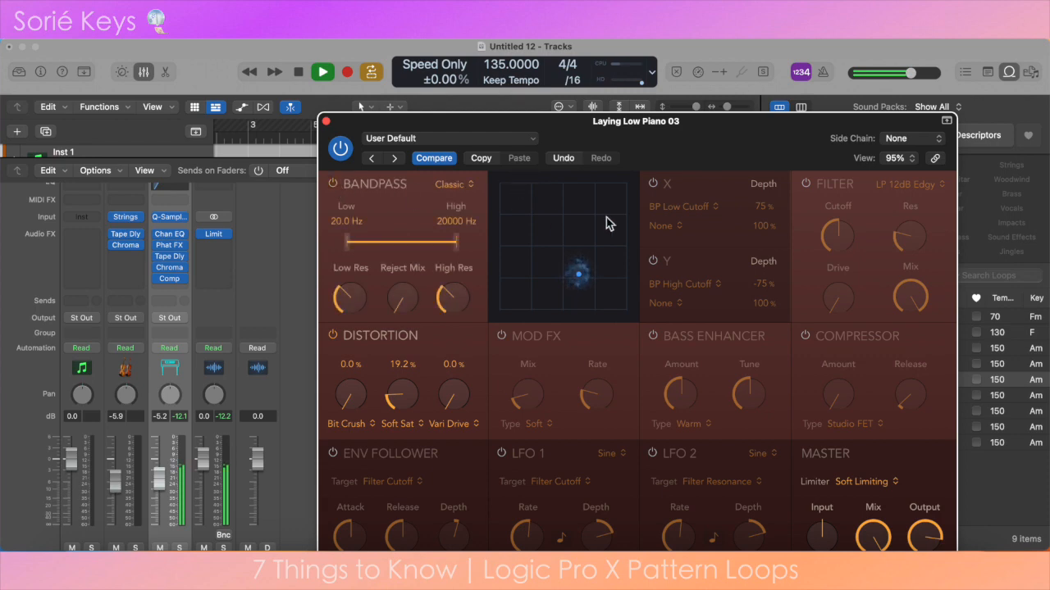
pyautogui.click(806, 184)
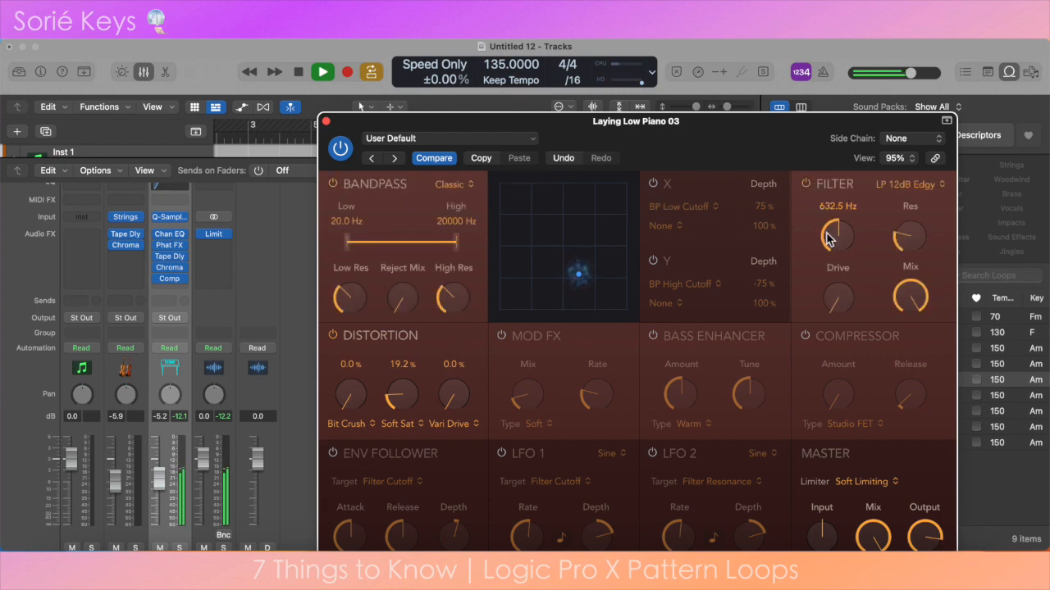
pyautogui.click(501, 454)
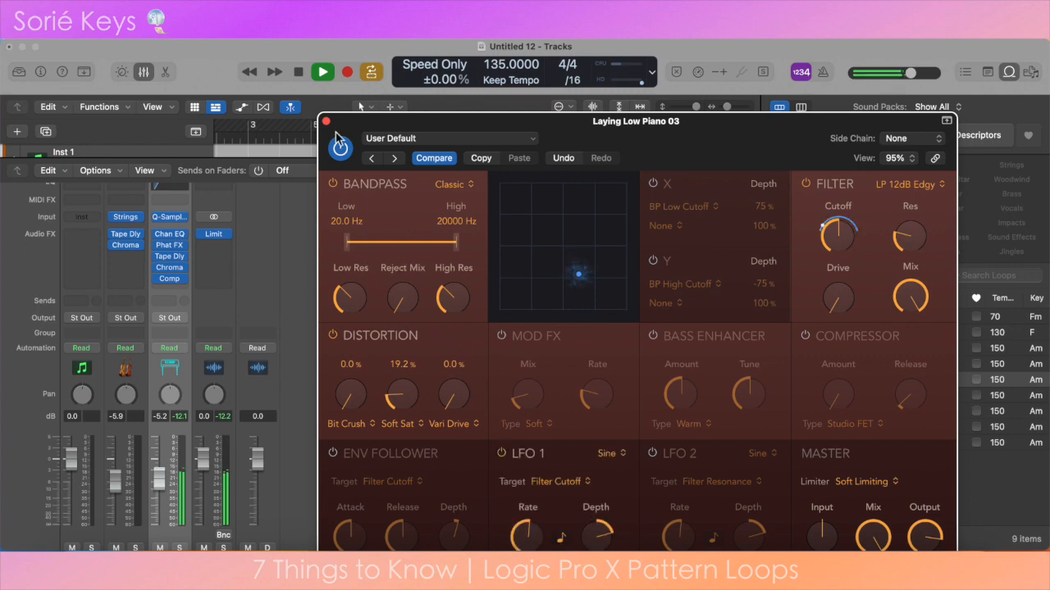
# Step: Open Tape Delay on the piano track and set its output to 65% Wet and 70% Dry
pyautogui.click(171, 260)
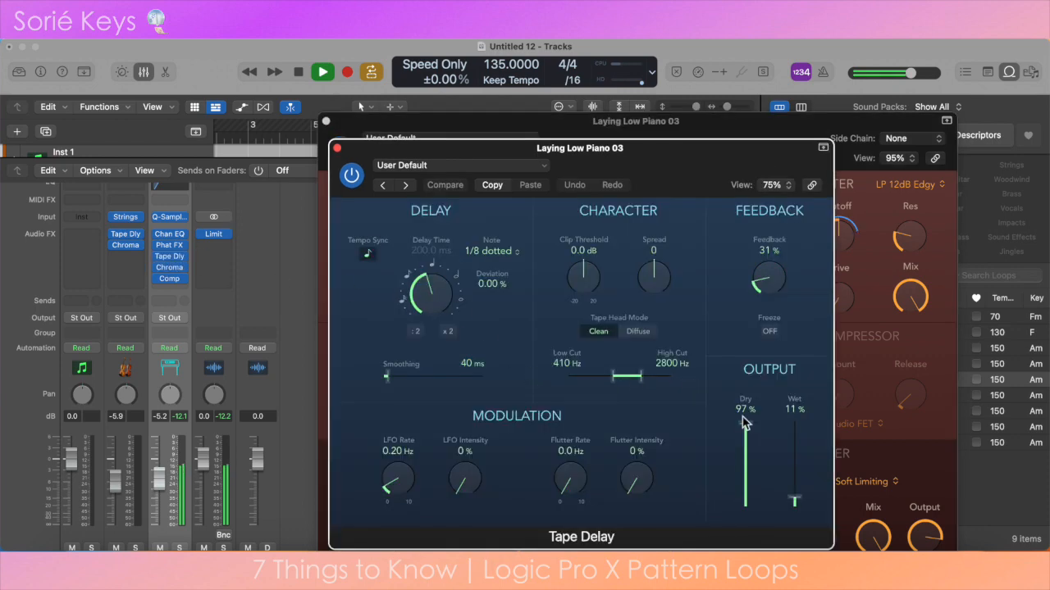
pyautogui.moveTo(804, 525); pyautogui.dragTo(804, 461)
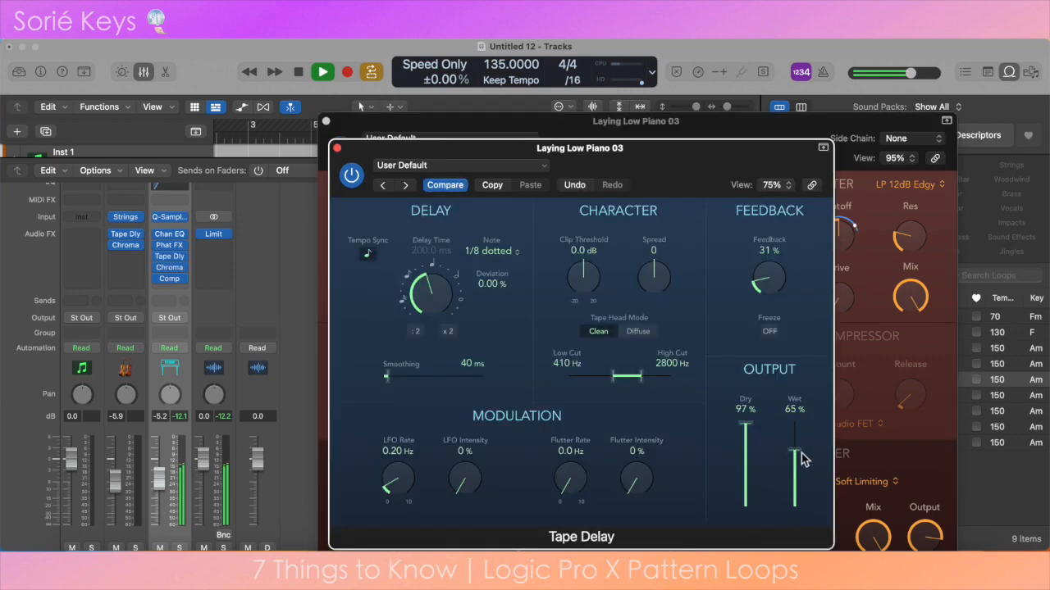
pyautogui.moveTo(752, 427); pyautogui.dragTo(752, 438)
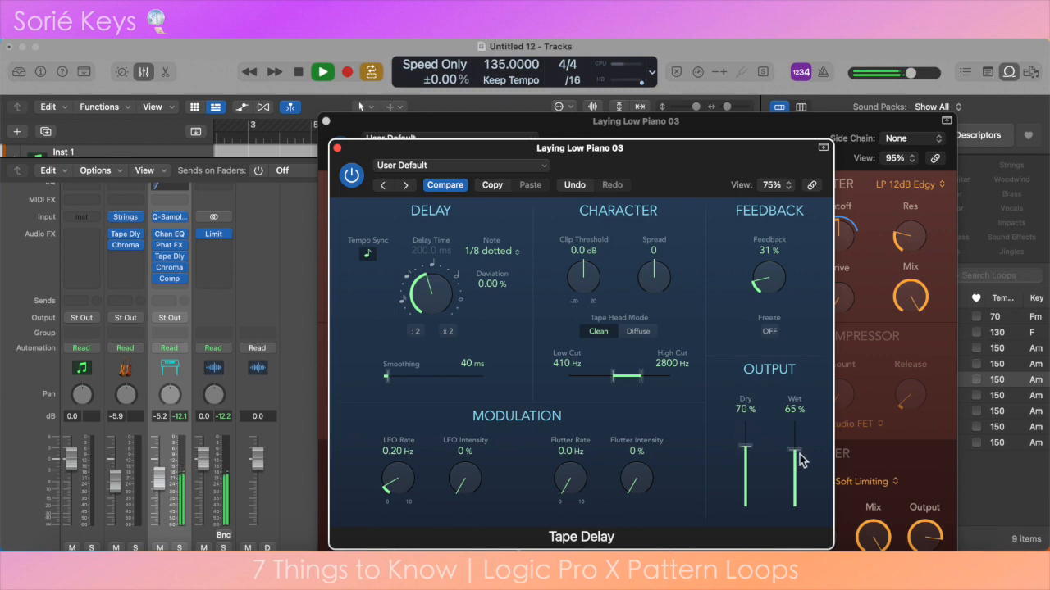
# Step: Open ChromaVerb on the piano track, try the Dense room type and switch it to Smooth Space
pyautogui.click(172, 270)
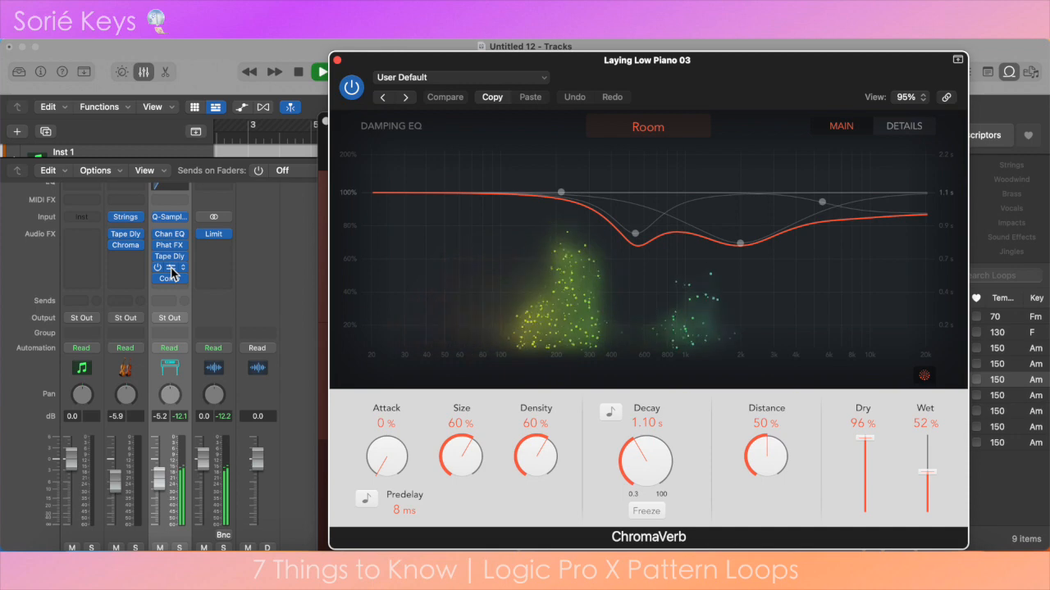
pyautogui.click(648, 126)
pyautogui.click(644, 246)
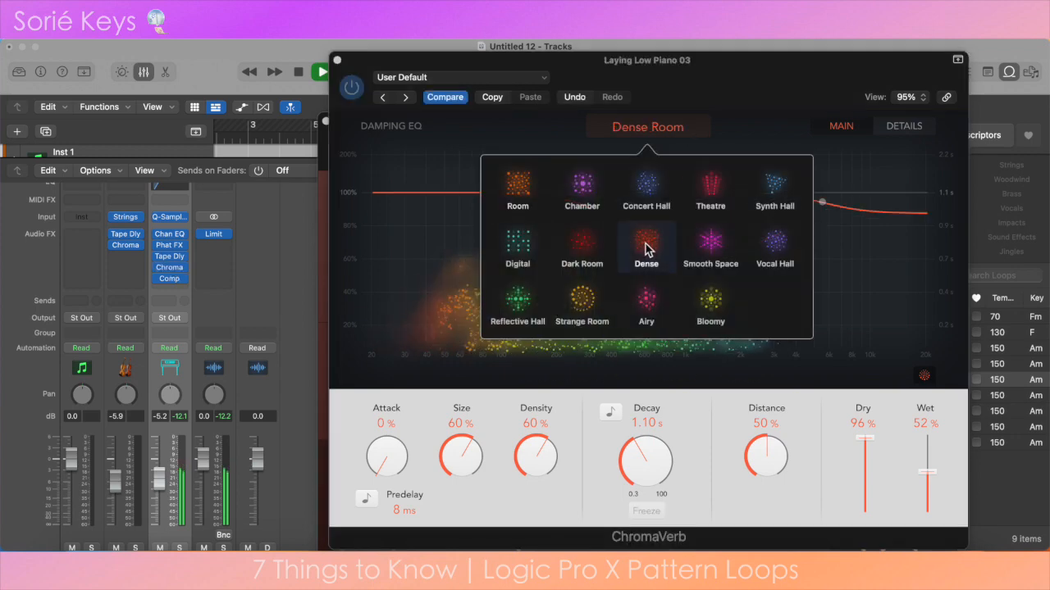
pyautogui.click(714, 250)
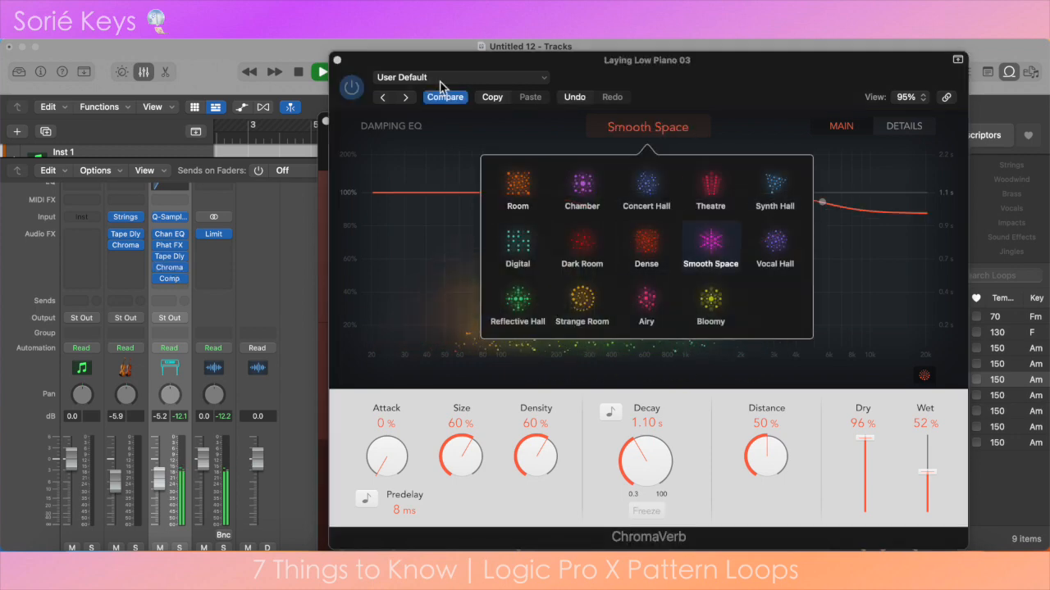
pyautogui.click(348, 78)
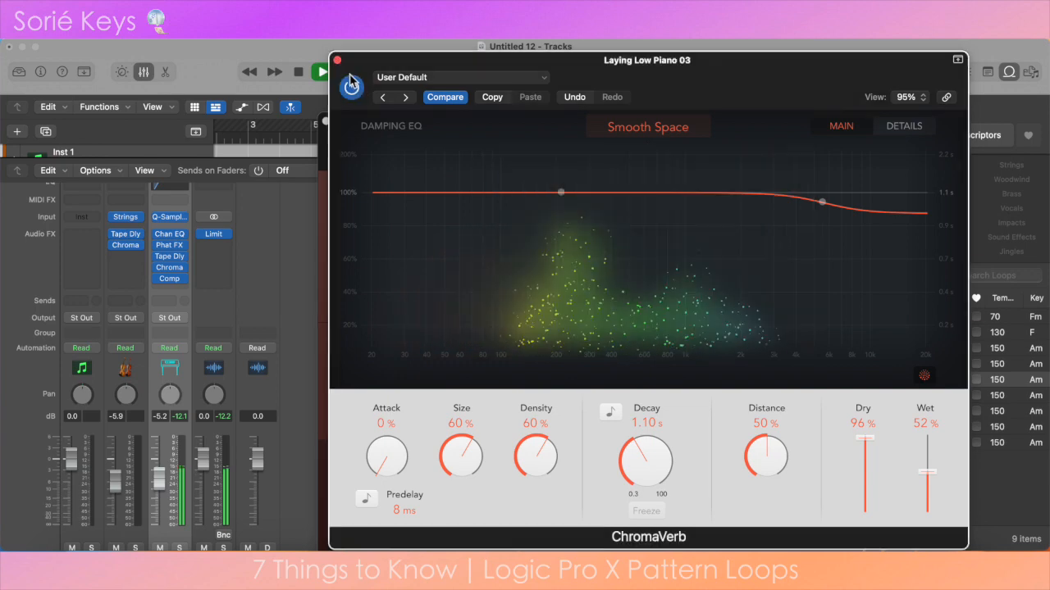
# Step: Open the piano track's Compressor, set Auto Gain to 0 dB, adjust the Threshold slightly and lower Make Up
pyautogui.click(170, 279)
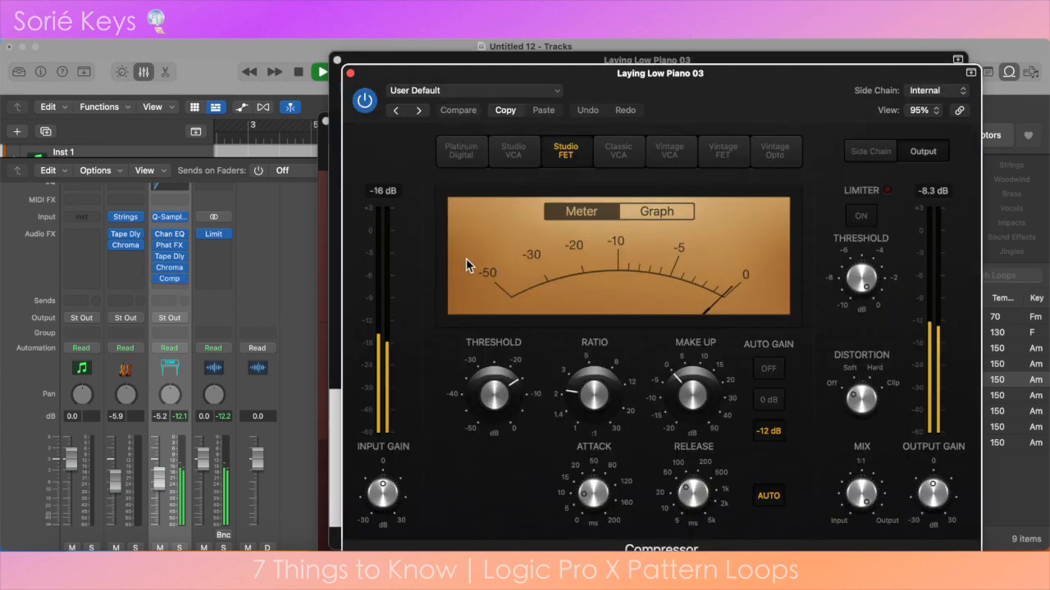
pyautogui.click(769, 400)
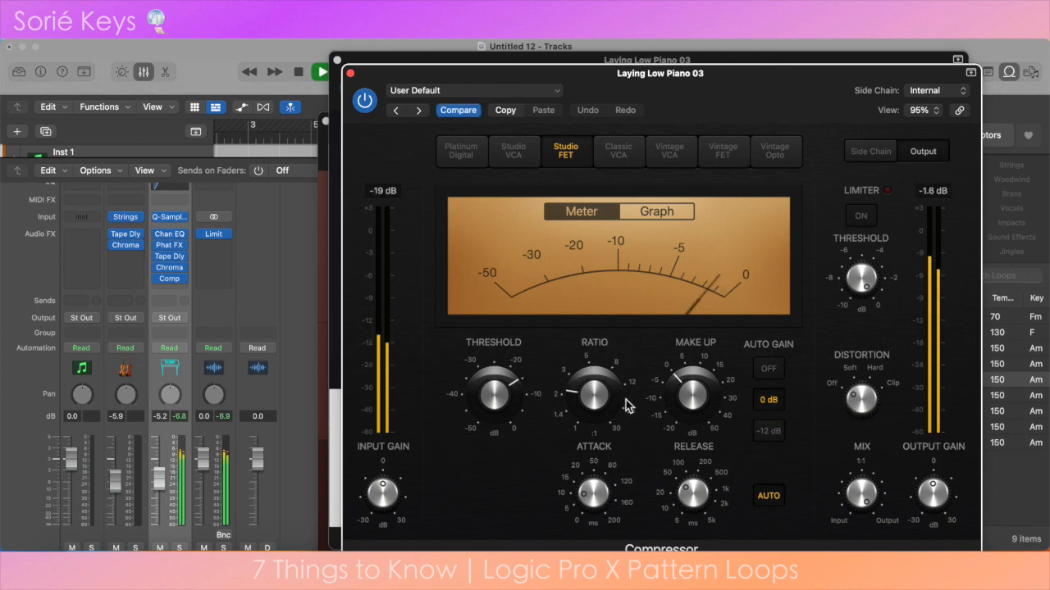
pyautogui.moveTo(509, 410)
pyautogui.mouseDown()
pyautogui.moveTo(497, 405)
pyautogui.moveTo(504, 414)
pyautogui.mouseUp()
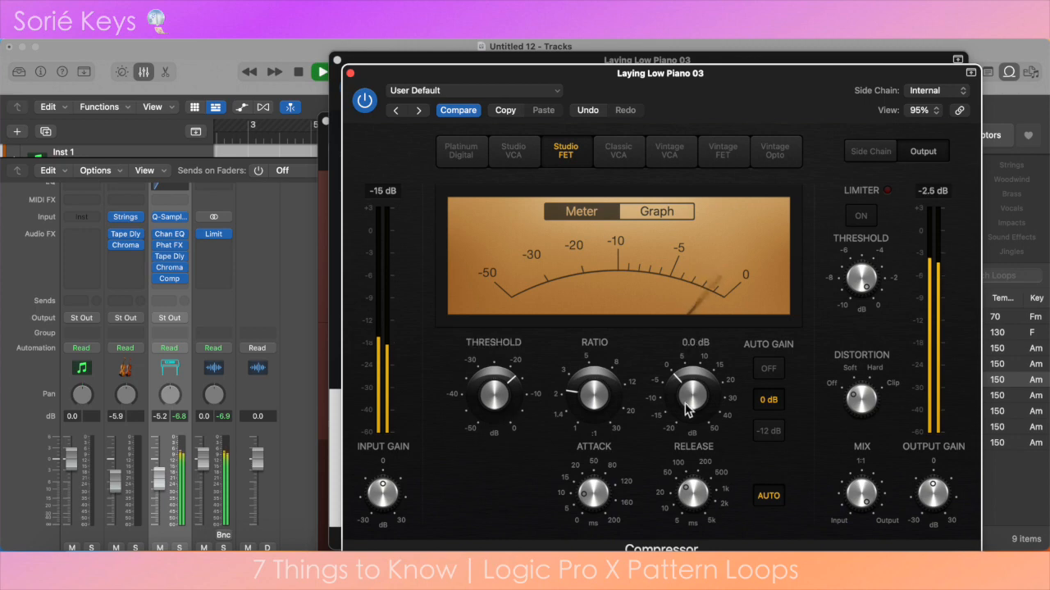
pyautogui.moveTo(689, 402); pyautogui.dragTo(681, 429)
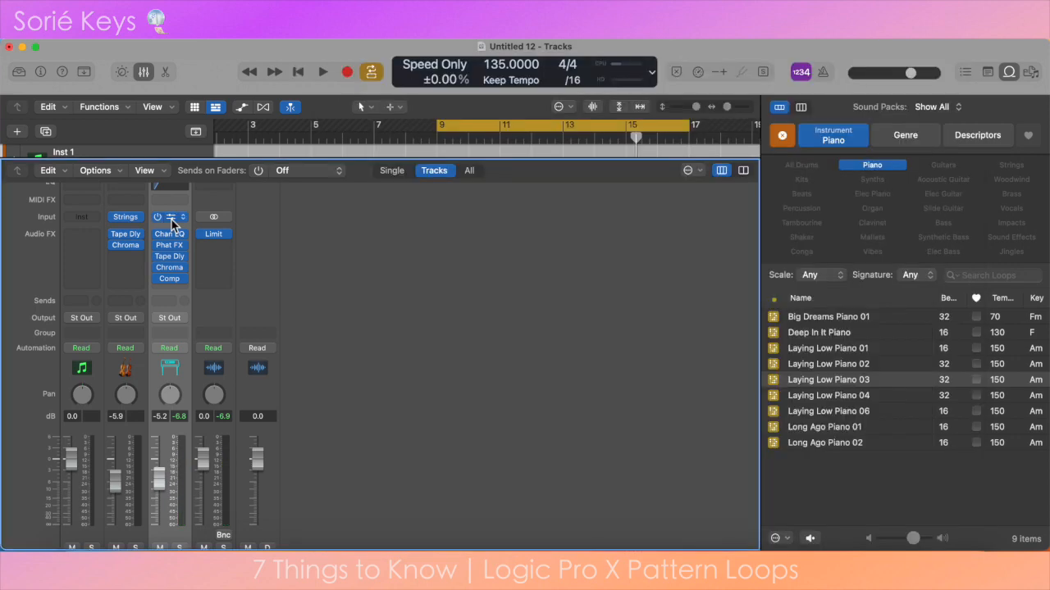
# Step: Remove Quick Sampler from the piano track and load the Toy Glockenspiel mallet patch from the Library
pyautogui.click(183, 218)
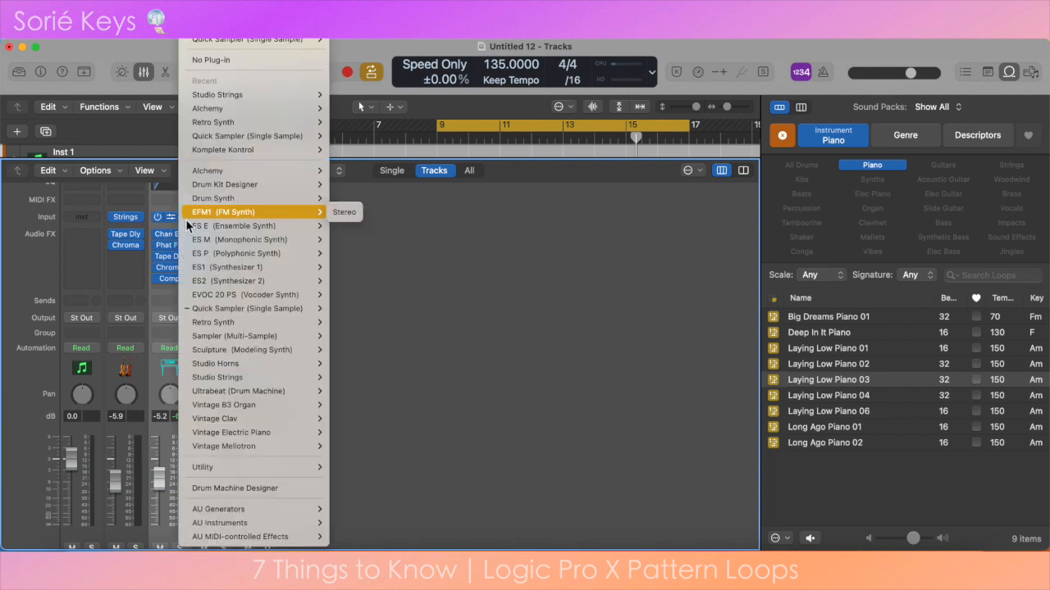
pyautogui.click(233, 63)
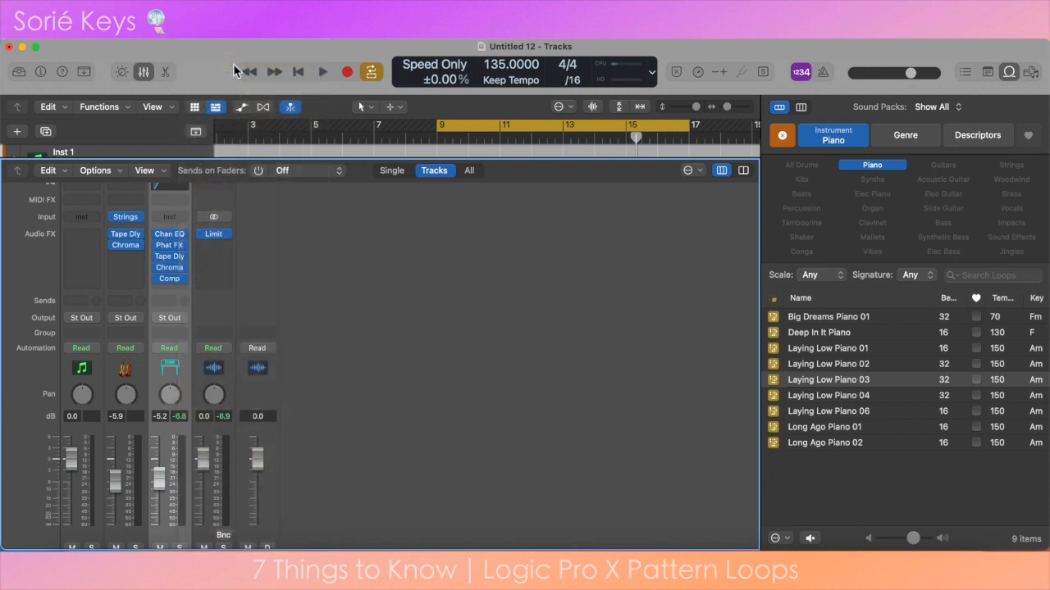
pyautogui.press('y')
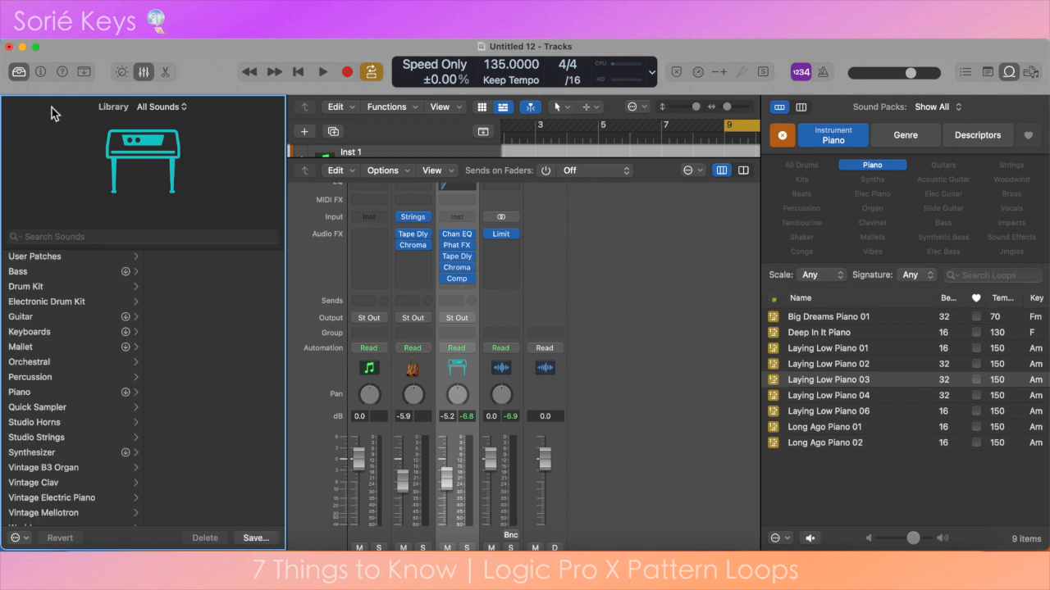
pyautogui.click(38, 351)
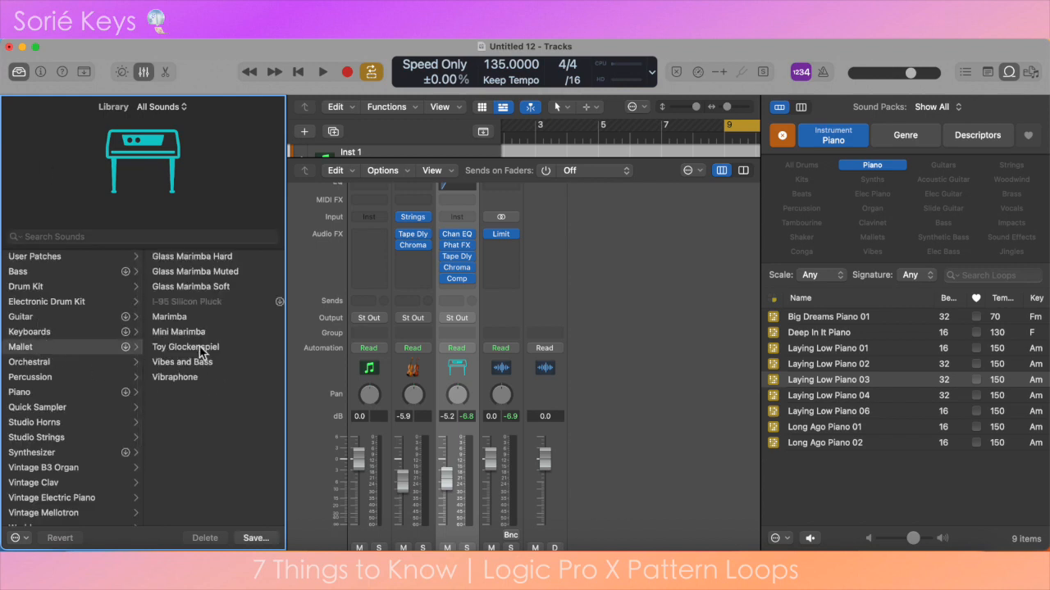
pyautogui.click(187, 347)
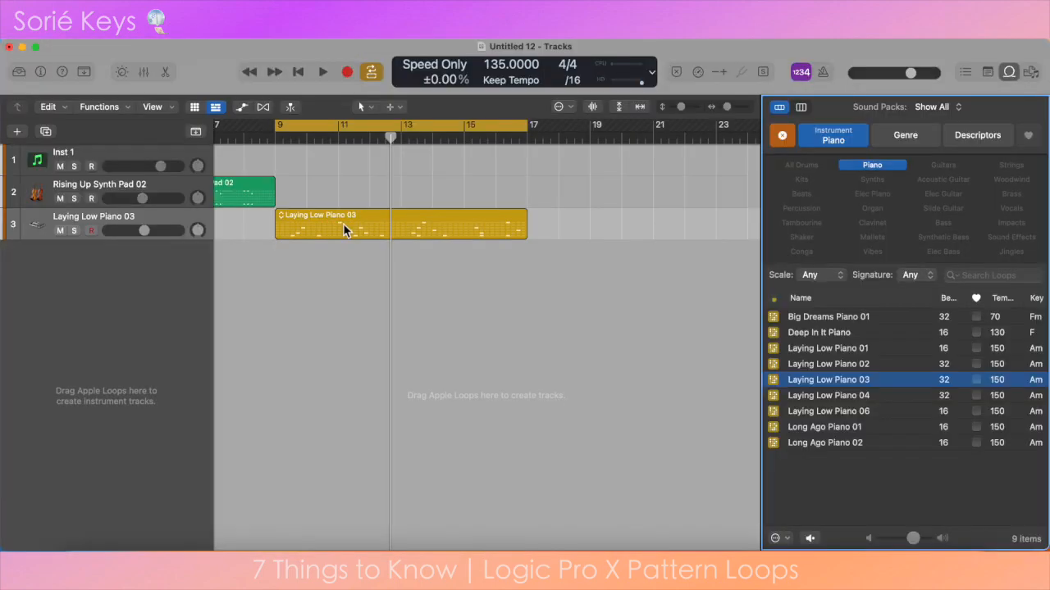
# Step: Convert the Laying Low Piano 03 pattern region on track 3 to a MIDI region
pyautogui.rightClick(345, 228)
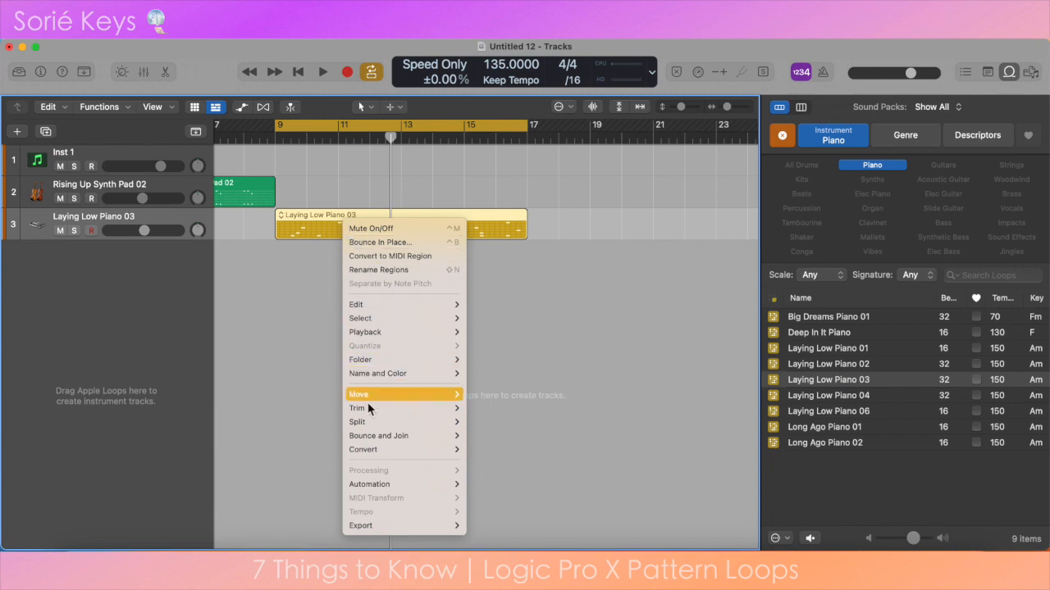
pyautogui.moveTo(365, 450)
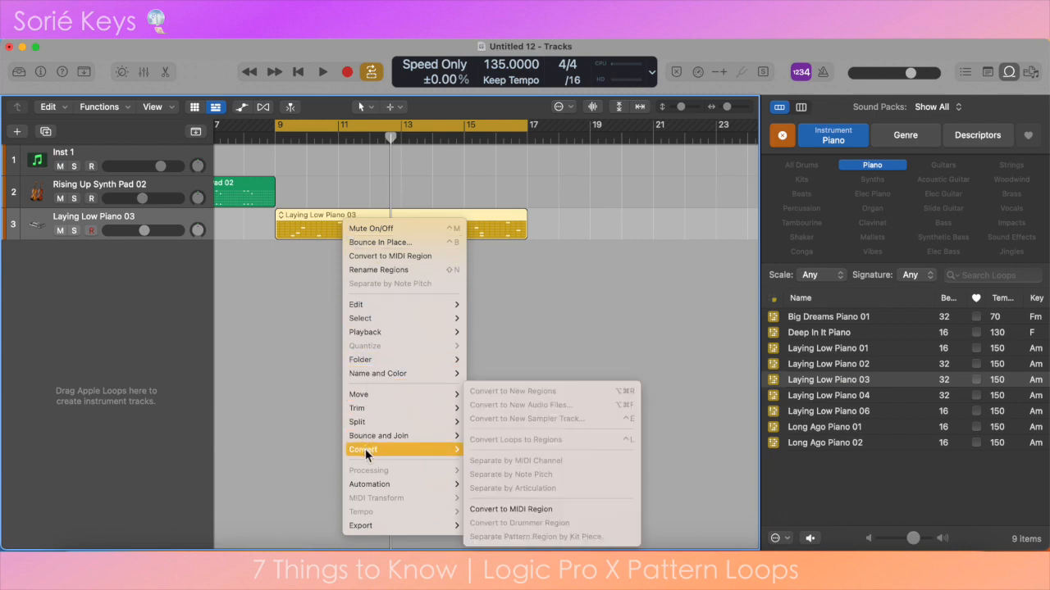
pyautogui.click(542, 509)
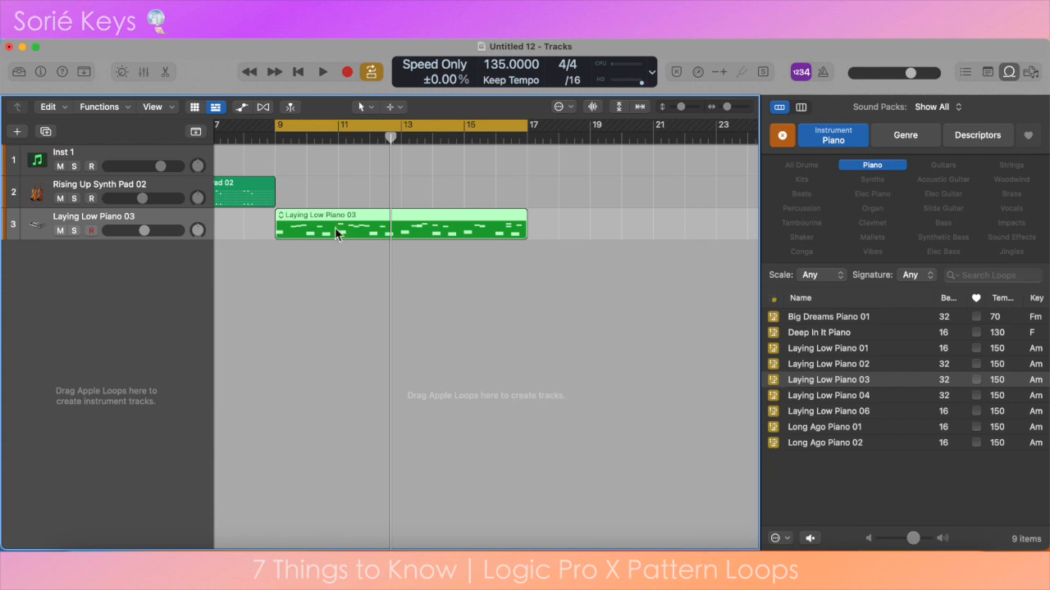
# Step: Create one audio track routed to Output 3 + 4 and place the Laying Low Piano 03 loop on it at bar 9
pyautogui.click(16, 132)
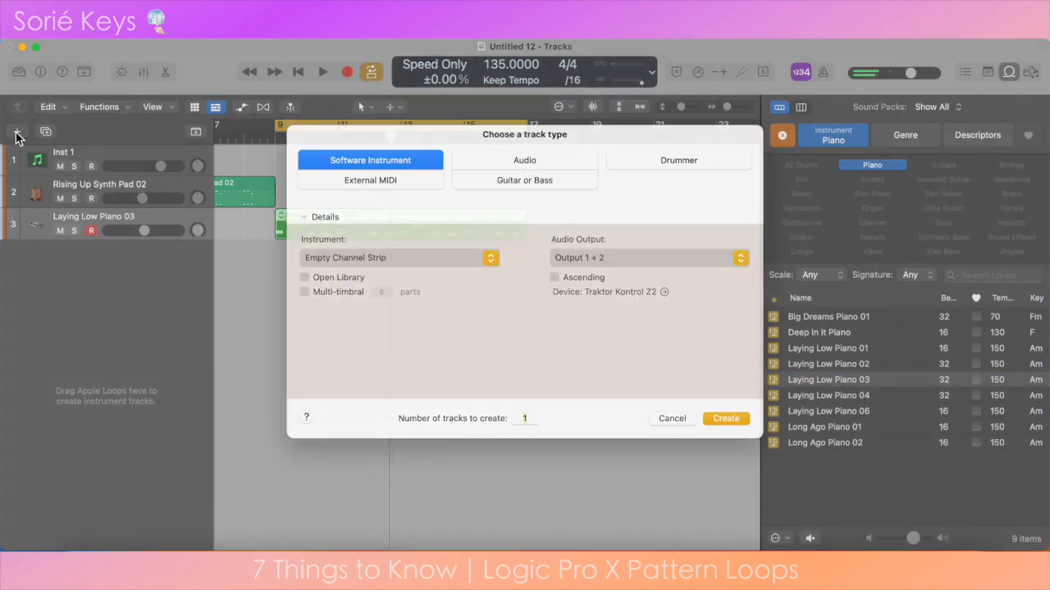
pyautogui.click(508, 176)
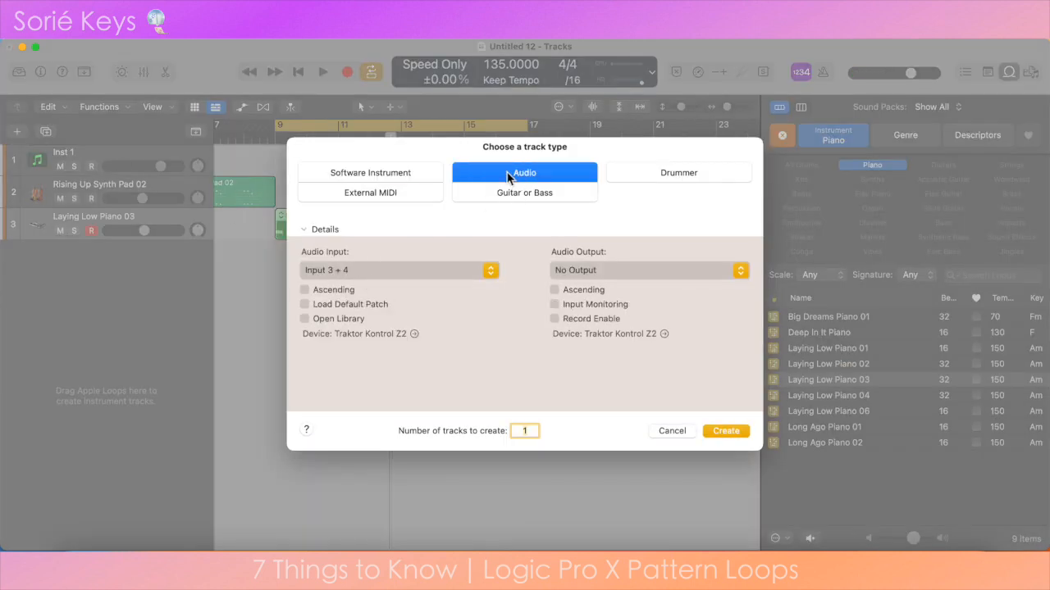
pyautogui.click(574, 272)
pyautogui.moveTo(574, 316)
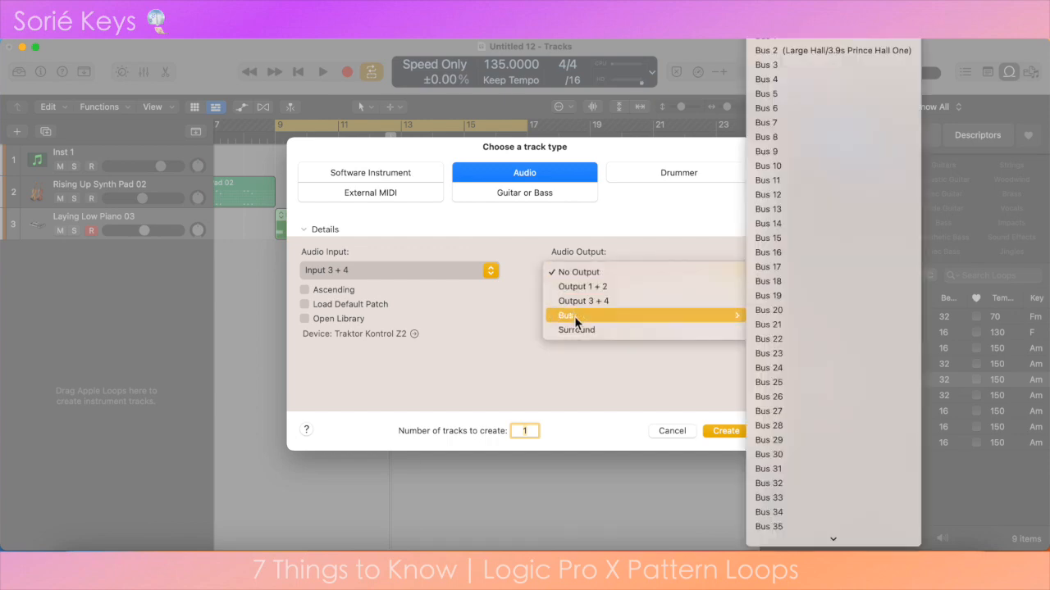
pyautogui.click(583, 301)
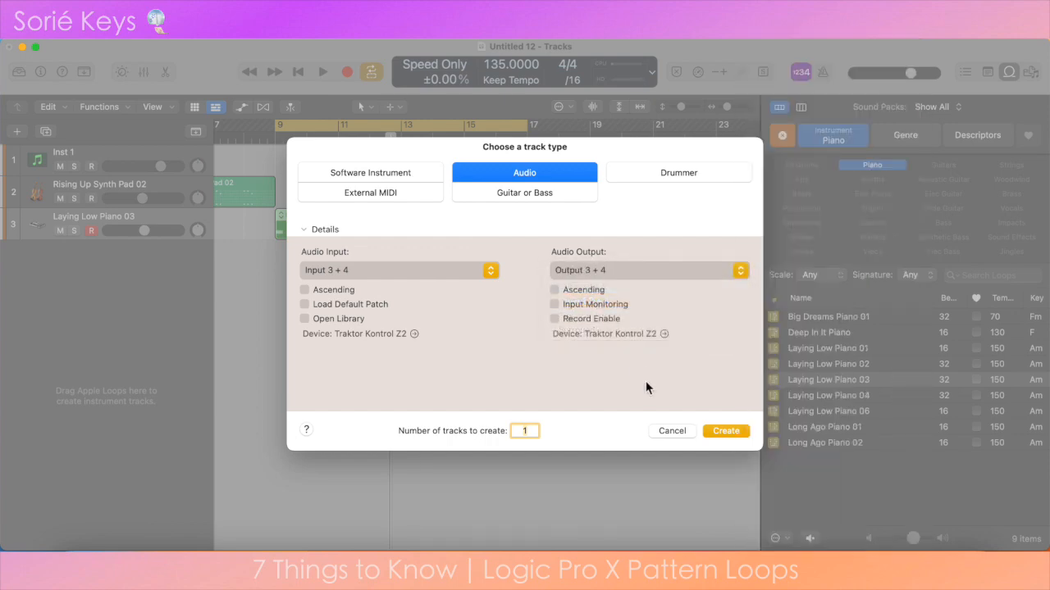
pyautogui.click(725, 431)
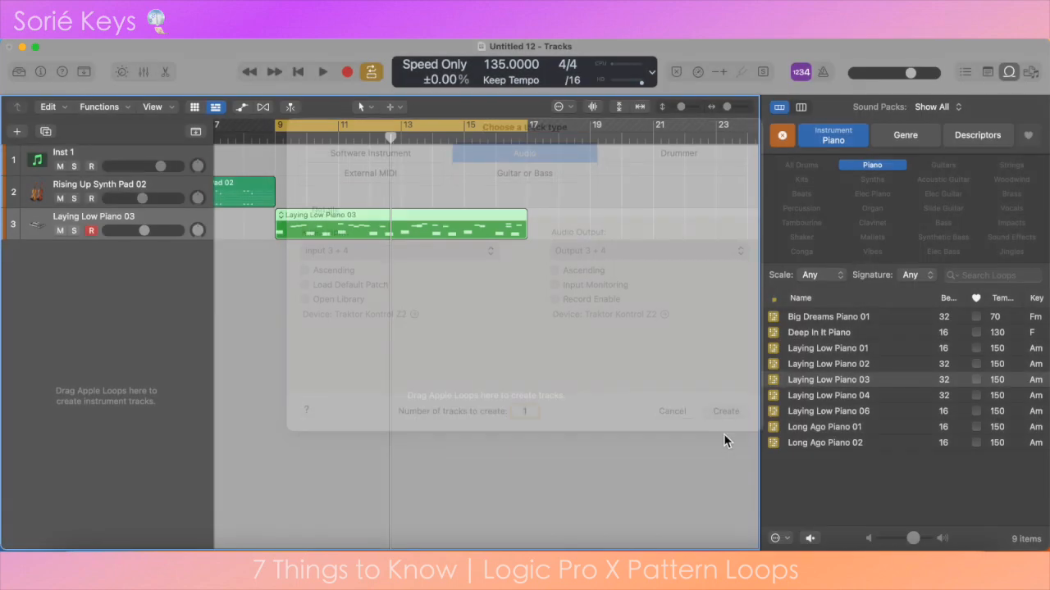
pyautogui.moveTo(794, 379); pyautogui.dragTo(279, 259)
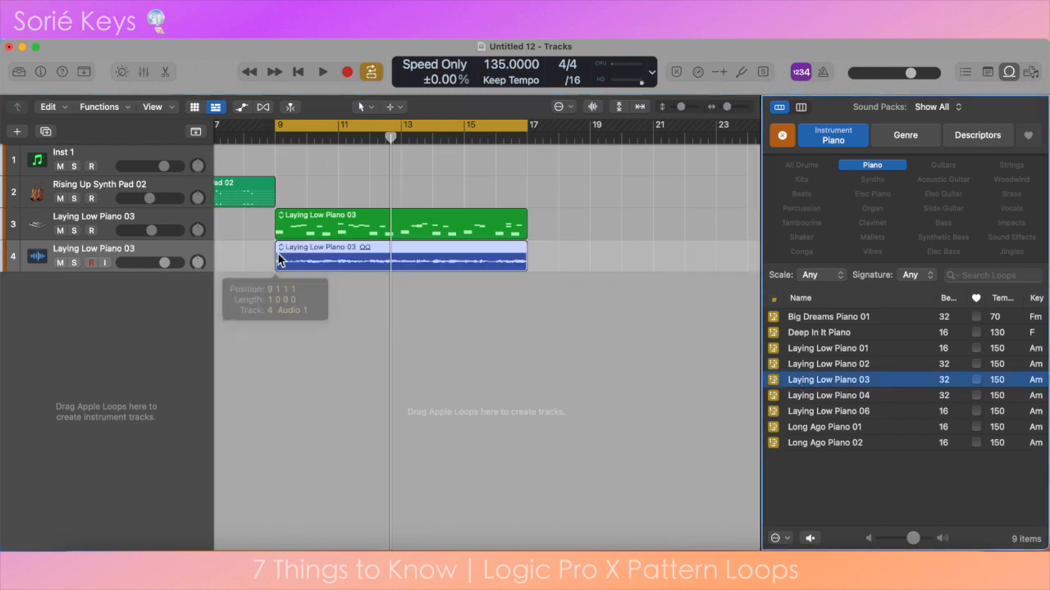
# Step: Open the new audio region in the audio file editor, examine its available functions and close the editor
pyautogui.click(333, 262)
pyautogui.doubleClick(333, 262)
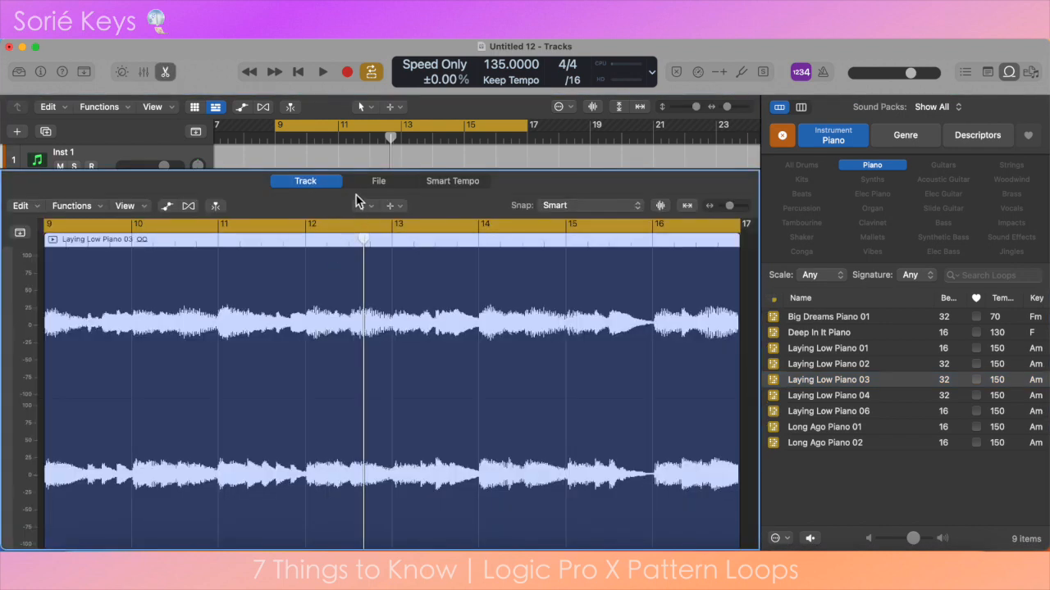
pyautogui.click(369, 184)
pyautogui.click(153, 207)
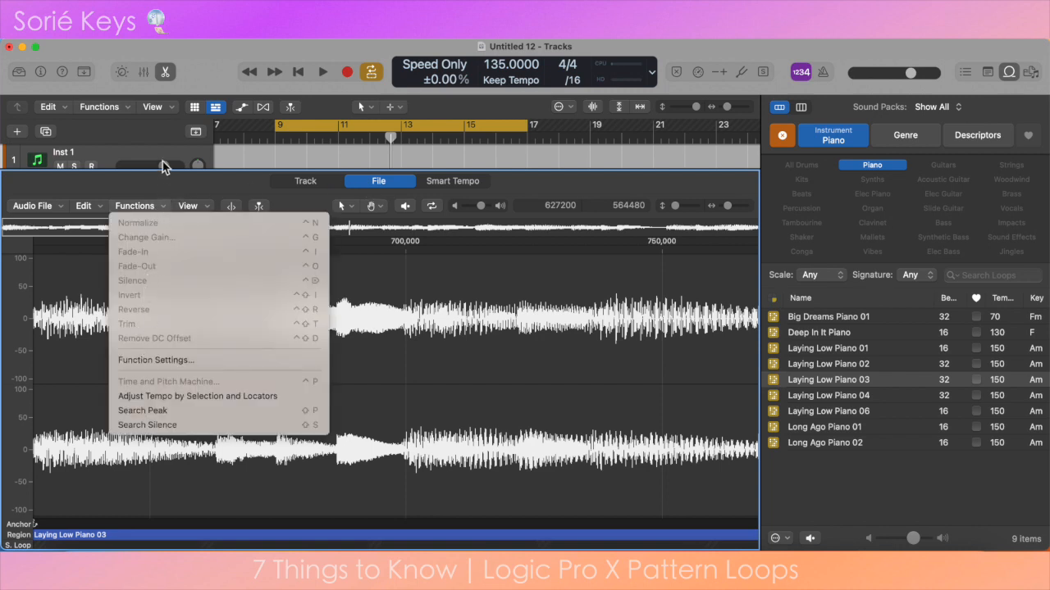
pyautogui.press('Up')
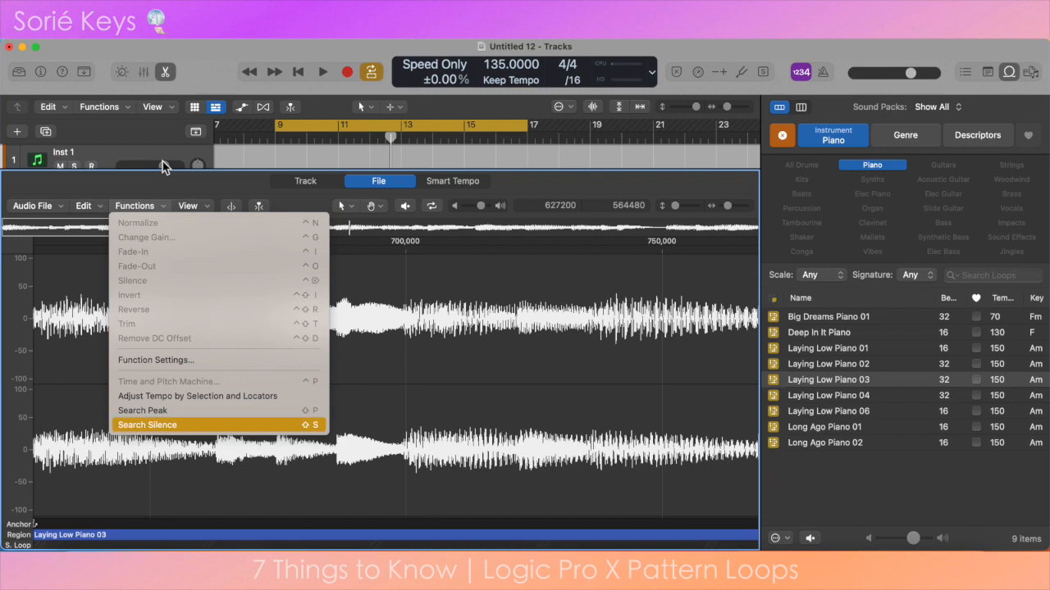
pyautogui.click(208, 181)
pyautogui.press('e')
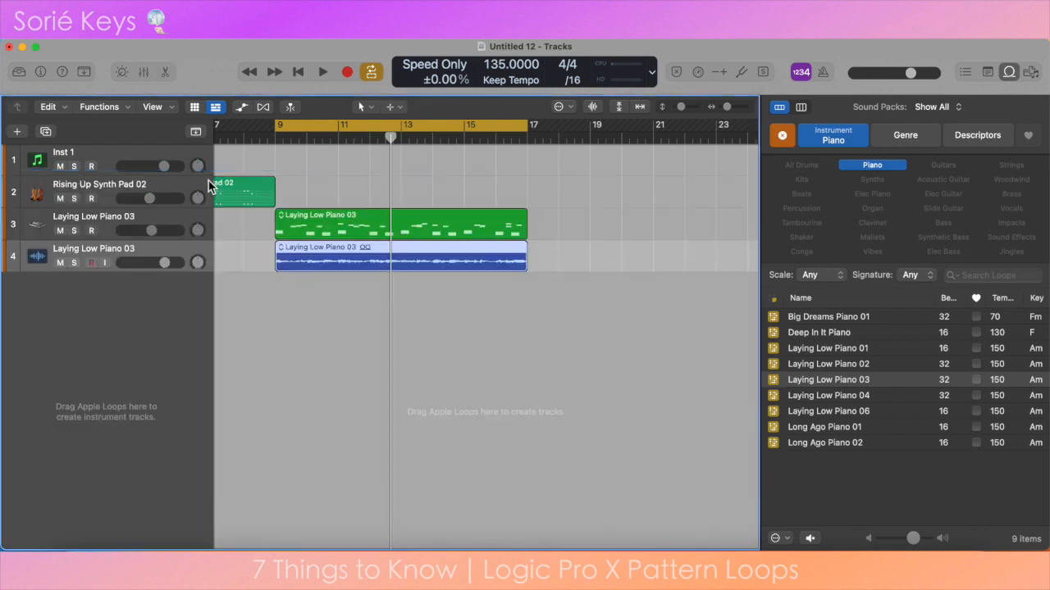
# Step: Bounce the Laying Low Piano 03 audio region in place to a new track, muting the source and bypassing effects, and inspect the bounced region
pyautogui.rightClick(331, 246)
pyautogui.moveTo(388, 447)
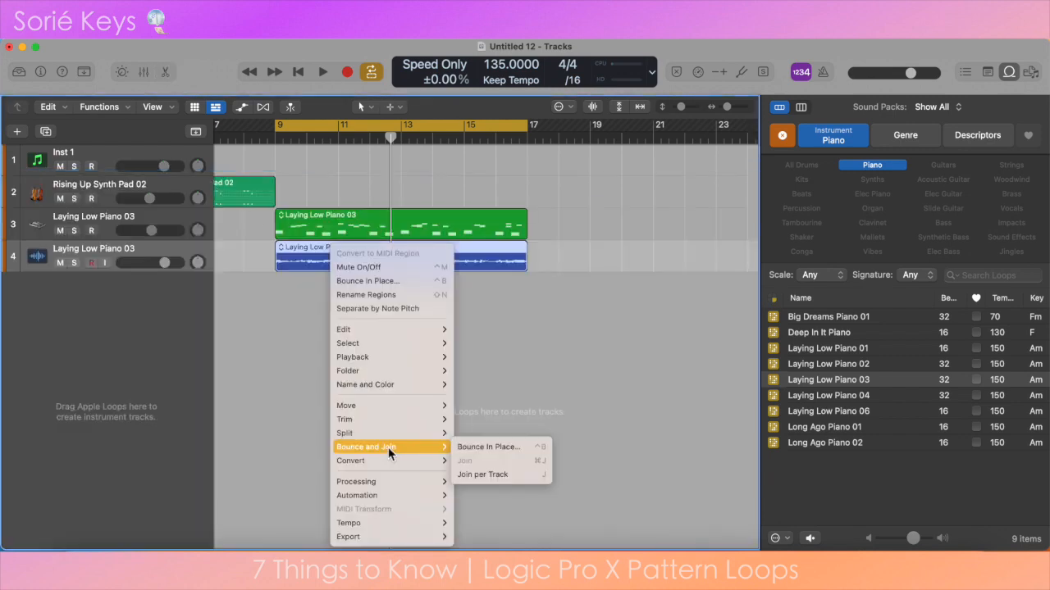
pyautogui.click(480, 447)
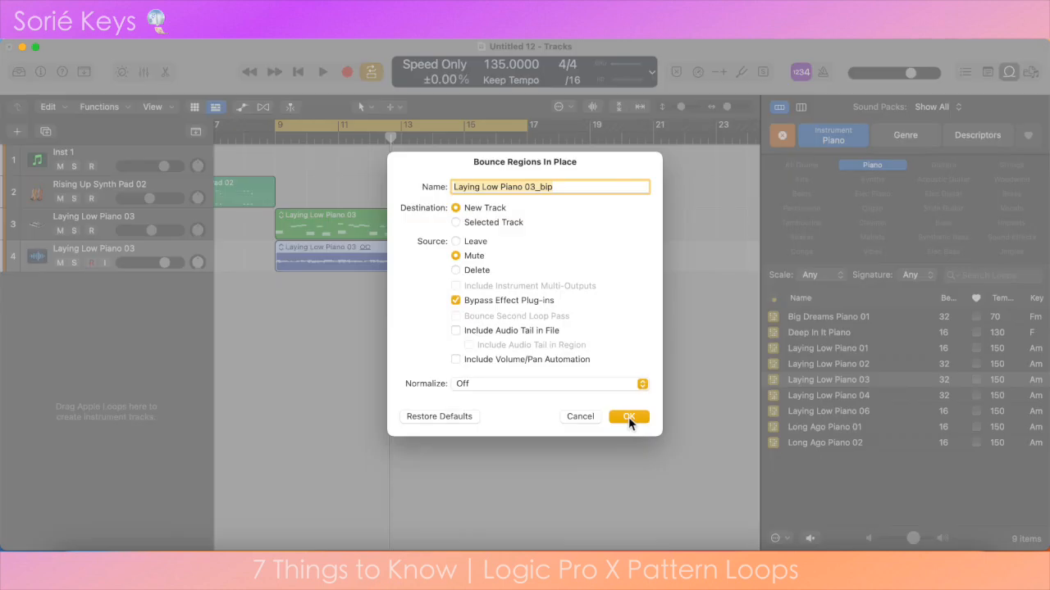
pyautogui.click(629, 419)
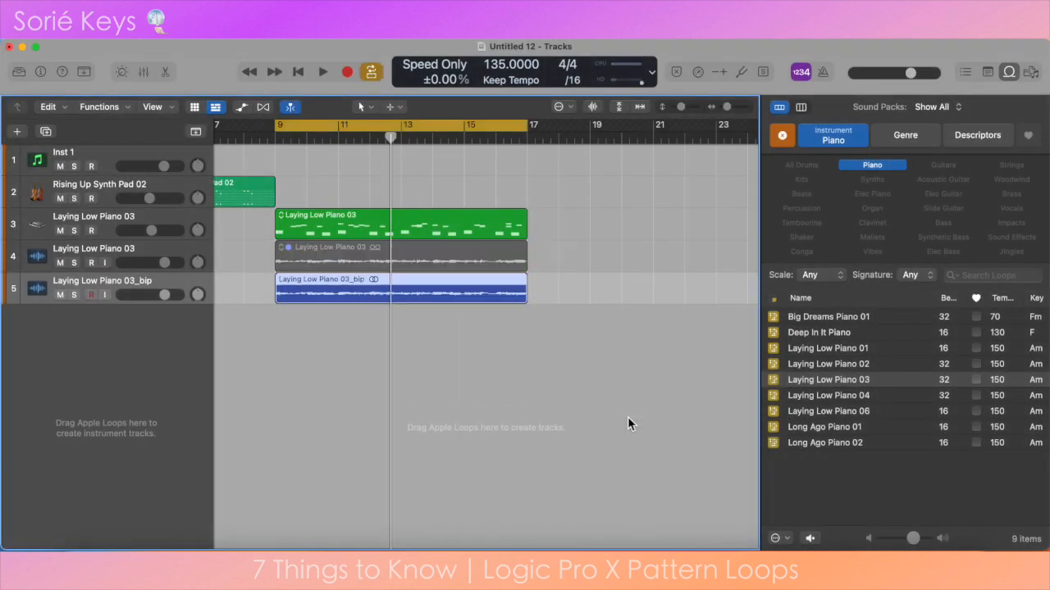
pyautogui.doubleClick(346, 289)
pyautogui.click(148, 206)
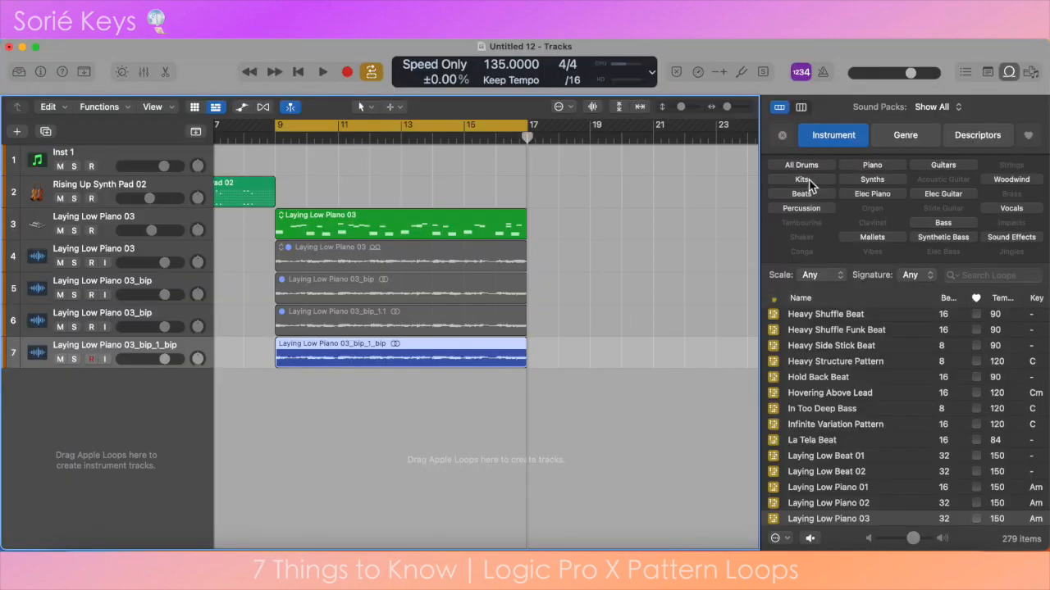
# Step: Filter the loops to Kits, preview Modern Disco Beat 01 and add it as a new track at bar 17
pyautogui.click(805, 179)
pyautogui.click(828, 318)
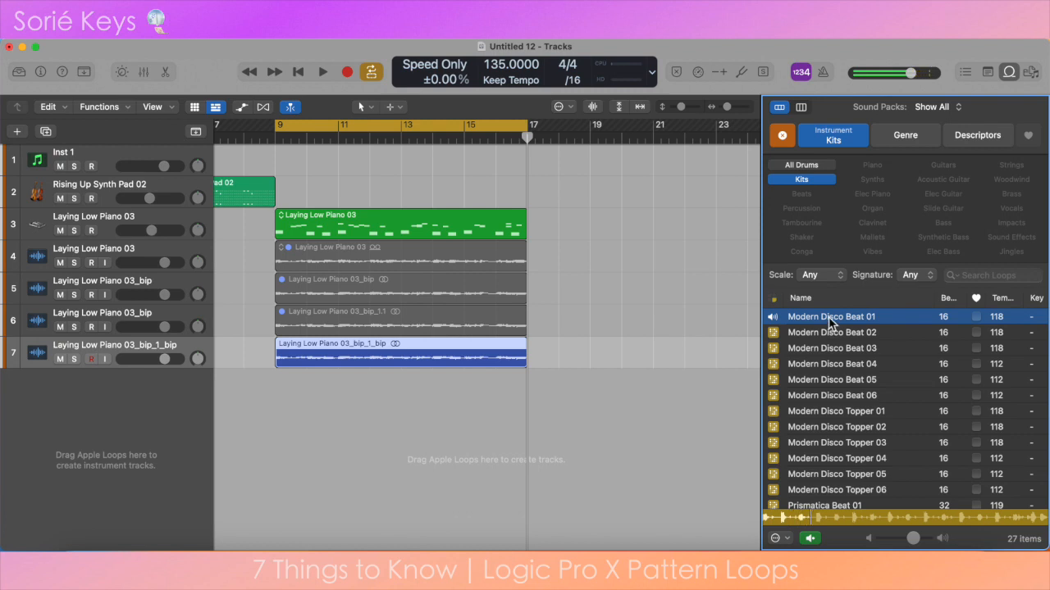
pyautogui.click(770, 319)
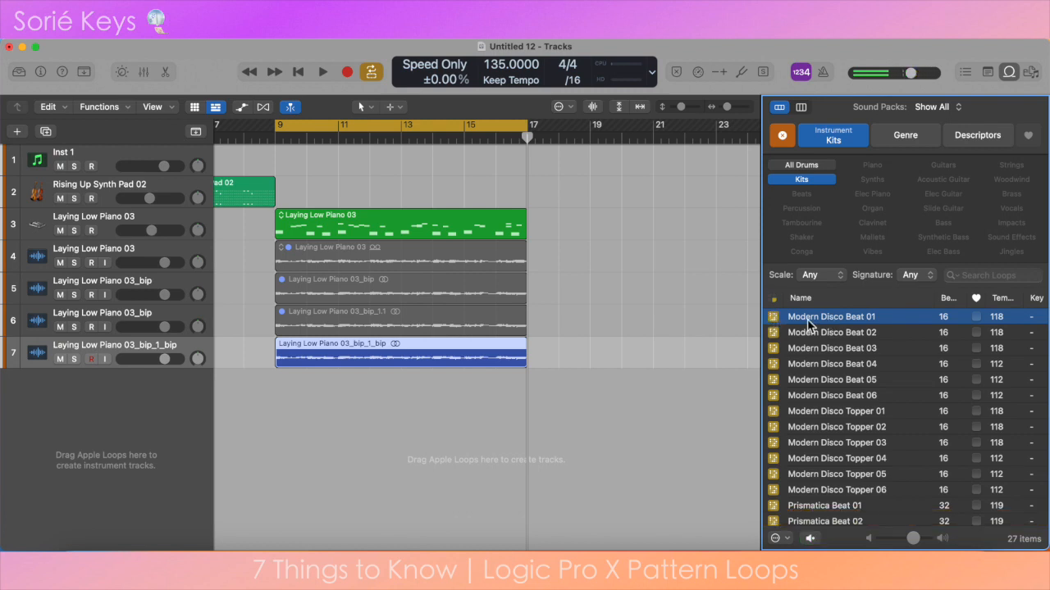
pyautogui.moveTo(808, 324); pyautogui.dragTo(545, 395)
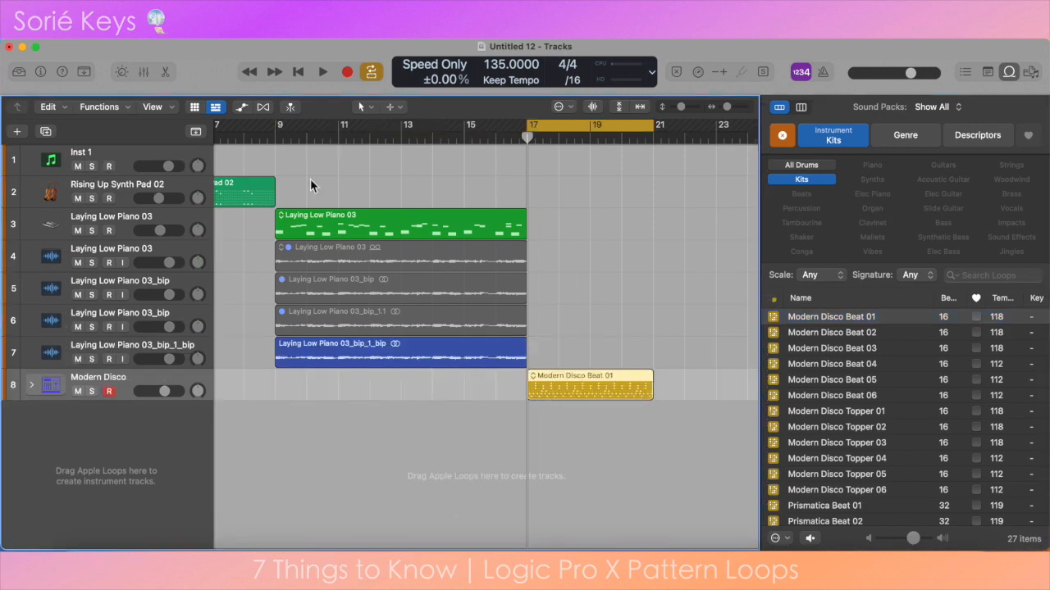
# Step: Examine the effects chain on the Modern Disco channel strip in the Mixer
pyautogui.press('x')
pyautogui.scroll(3, 362, 264)
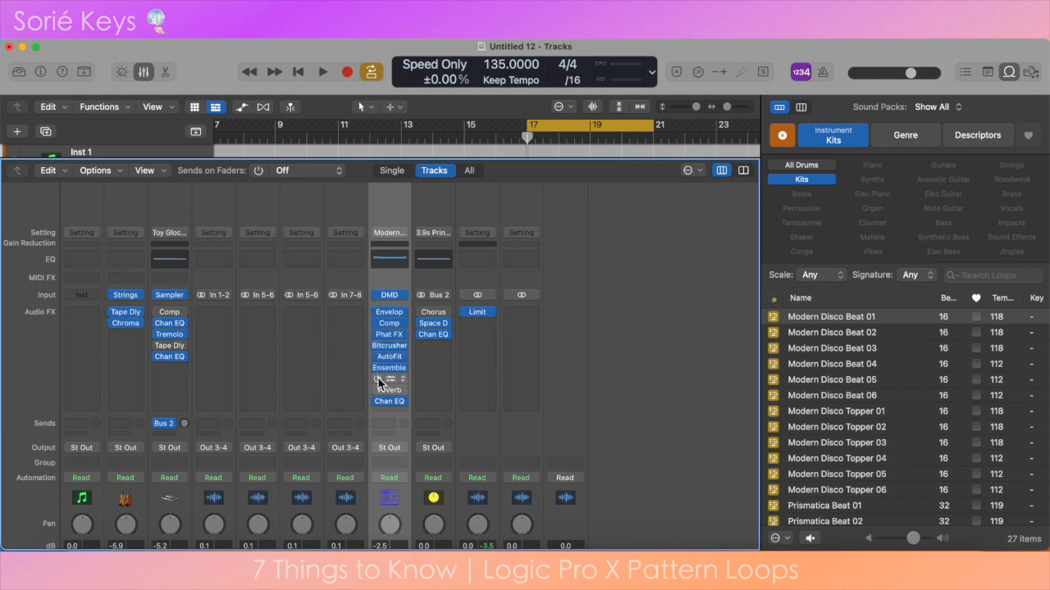
pyautogui.press('x')
# Step: Open Modern Disco Beat 01 in the Step Sequencer and replace its Kick 2 sound with Kick 1 - Simmons SDS-V from the Library
pyautogui.doubleClick(550, 322)
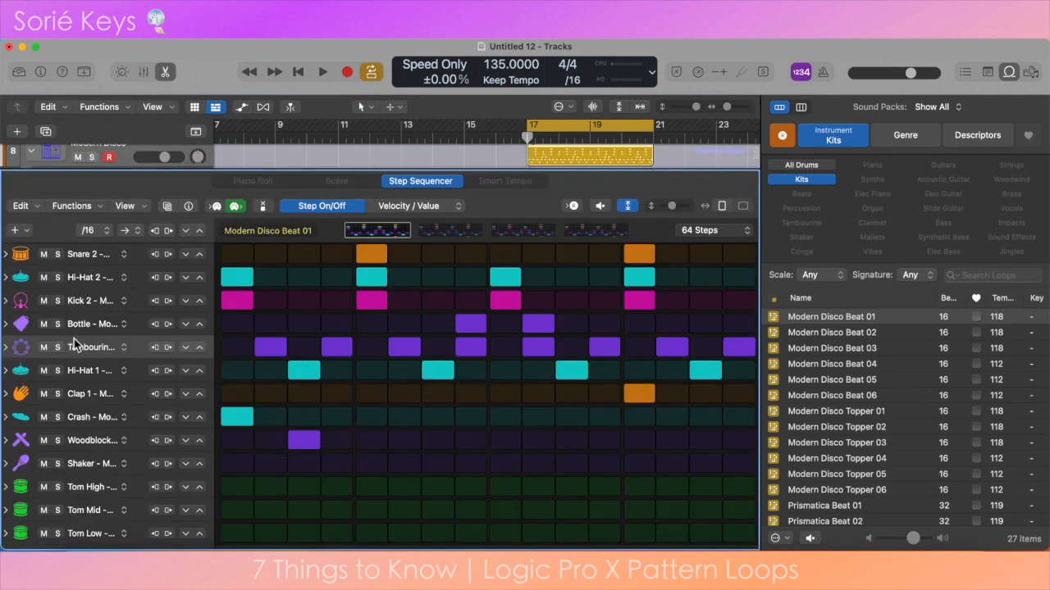
pyautogui.click(94, 300)
pyautogui.press('y')
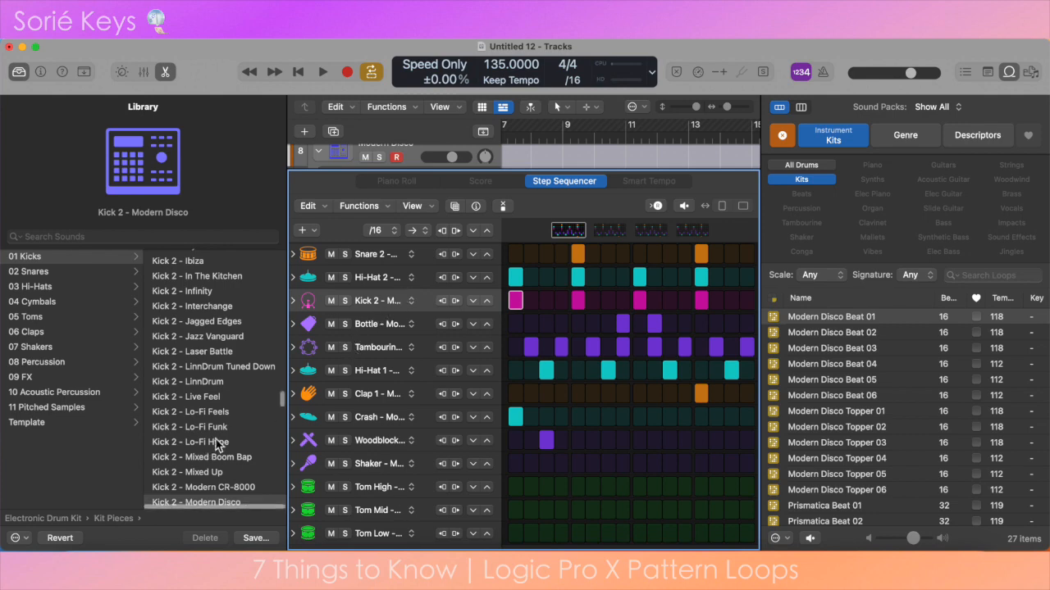
pyautogui.scroll(5, 214, 367)
pyautogui.scroll(15, 214, 364)
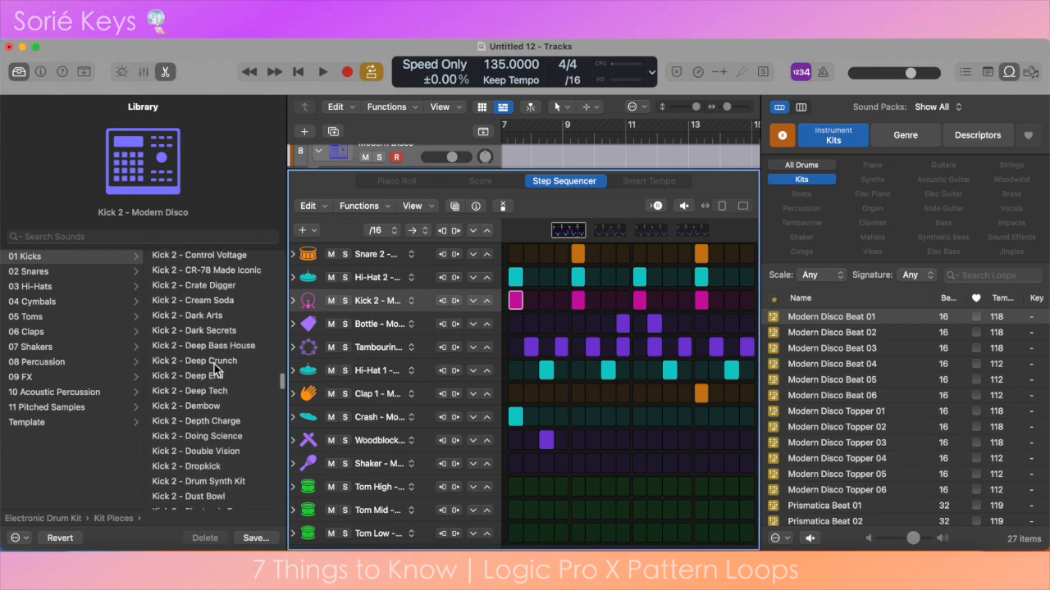
pyautogui.click(213, 360)
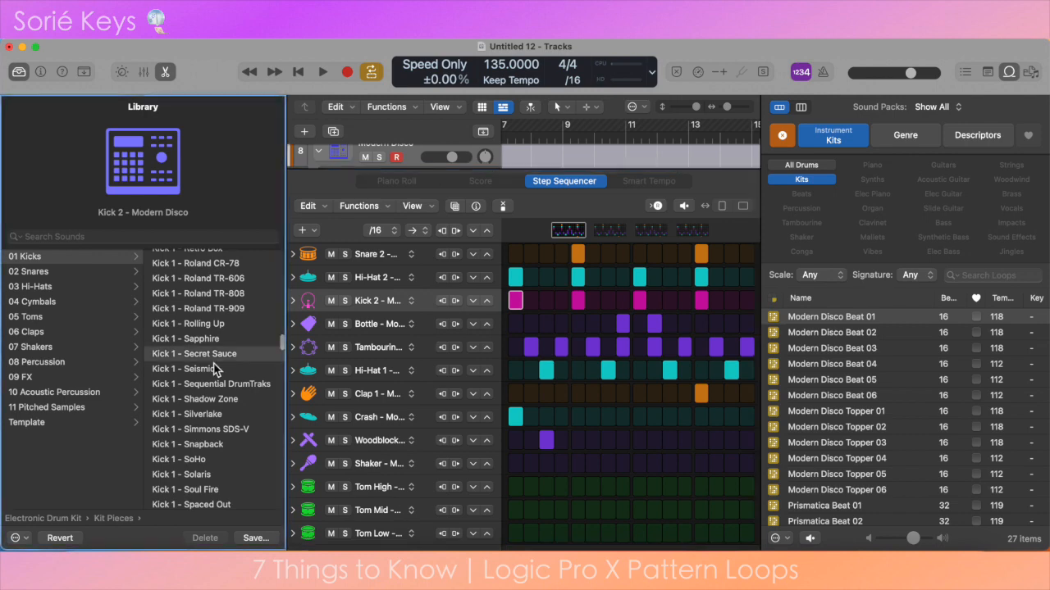
pyautogui.click(197, 432)
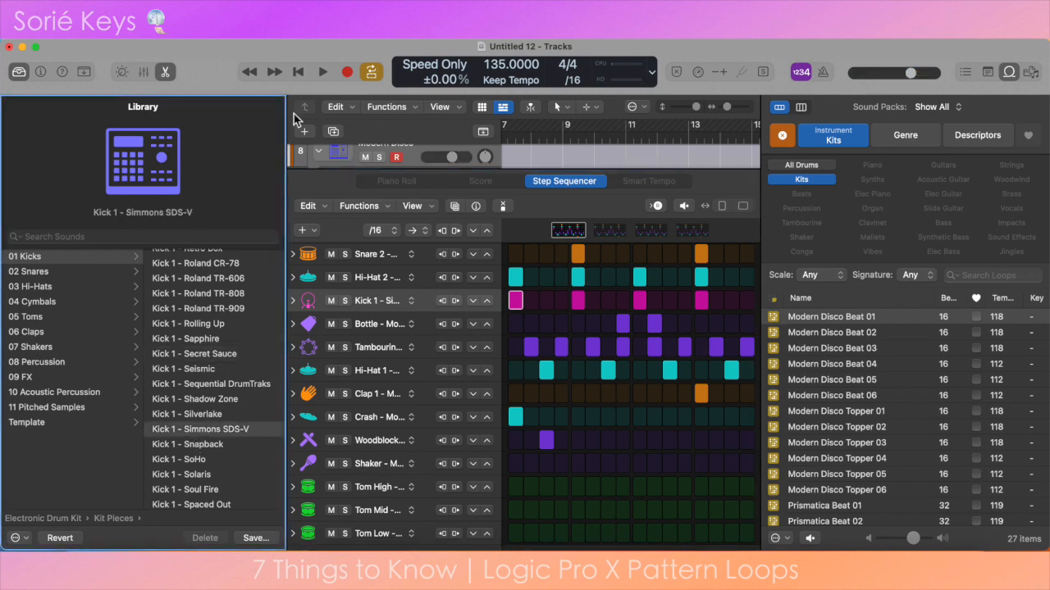
# Step: Open the Modern Disco kit in Drum Machine Designer and raise its Compressor, Transient and Lo Cut Filter controls, auditioning the beat
pyautogui.press('x')
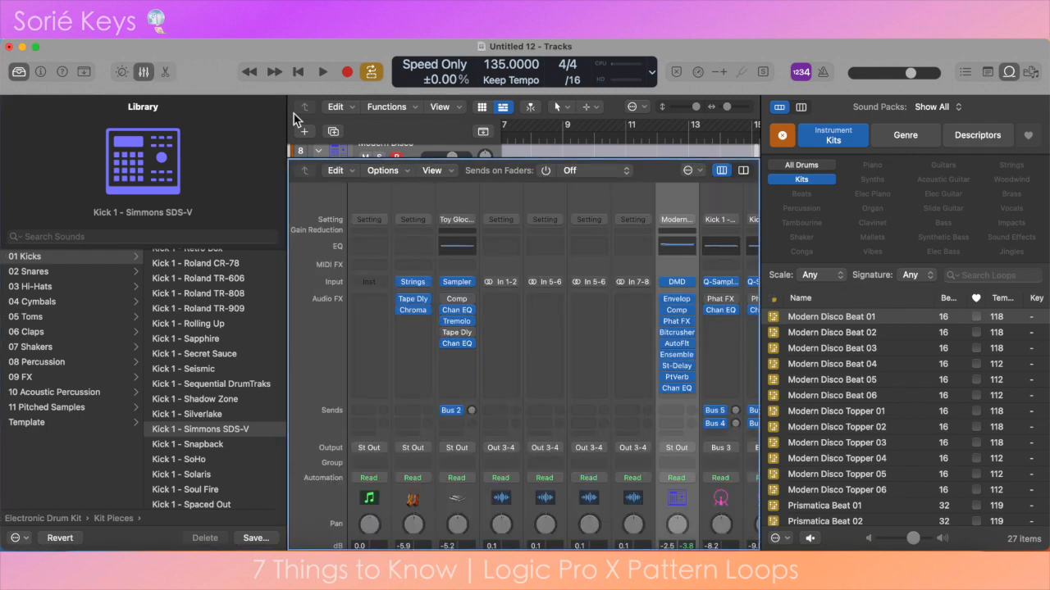
pyautogui.click(678, 282)
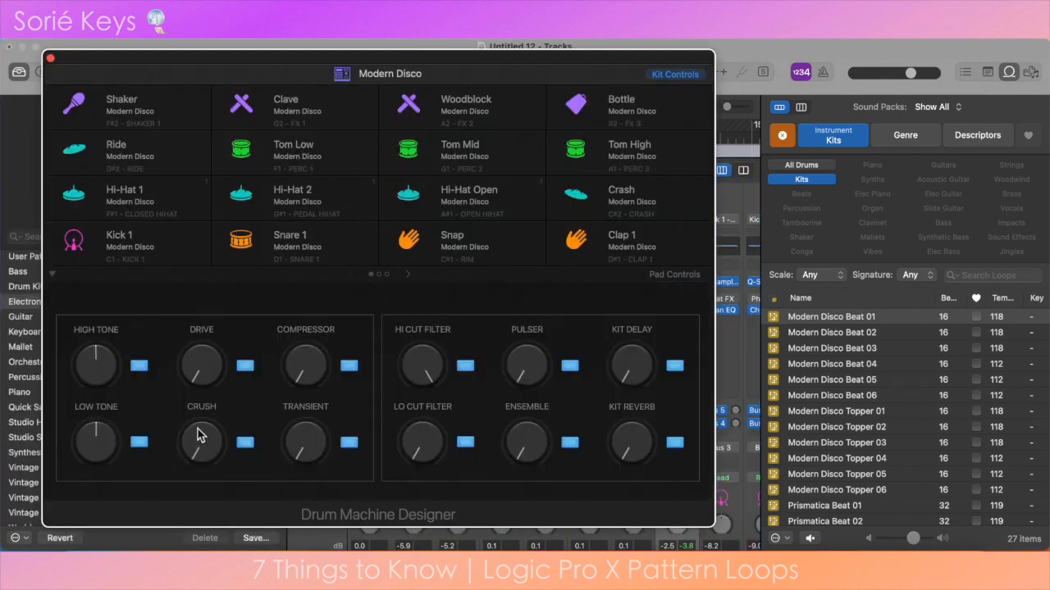
pyautogui.moveTo(299, 385); pyautogui.dragTo(293, 312)
pyautogui.press('space')
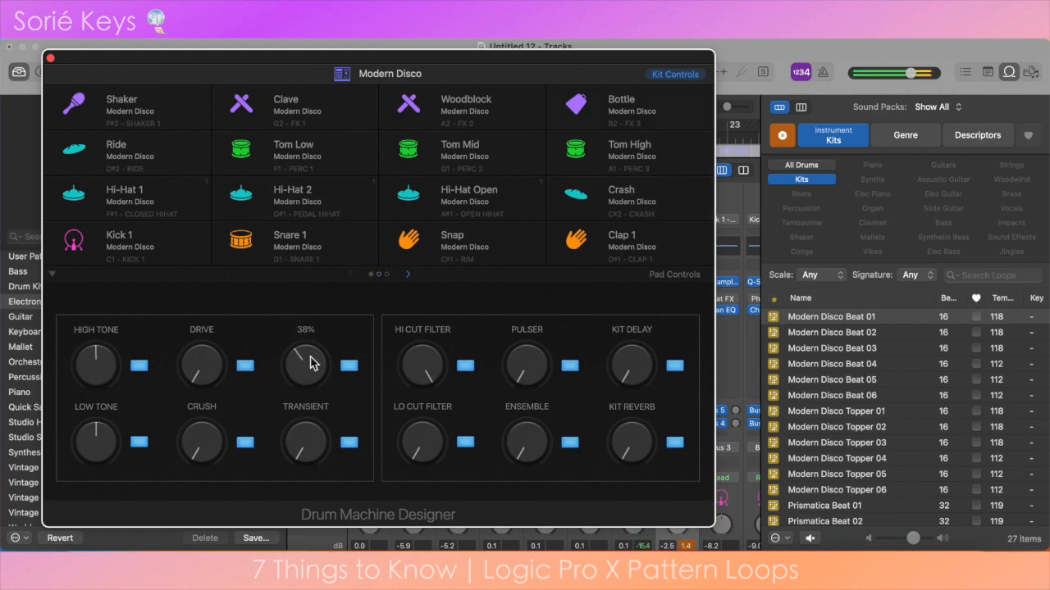
pyautogui.moveTo(305, 369); pyautogui.dragTo(287, 321)
pyautogui.moveTo(288, 451); pyautogui.dragTo(283, 410)
pyautogui.moveTo(406, 435)
pyautogui.mouseDown()
pyautogui.moveTo(446, 312)
pyautogui.moveTo(408, 424)
pyautogui.mouseUp()
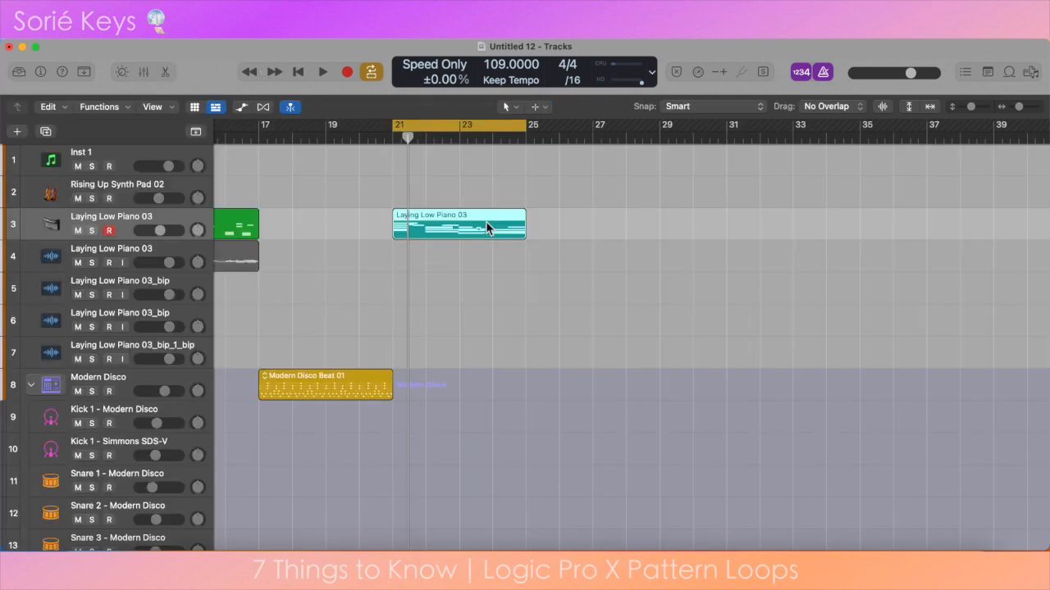
# Step: Convert the MIDI region at bar 21 on track 3 to a pattern region
pyautogui.rightClick(486, 220)
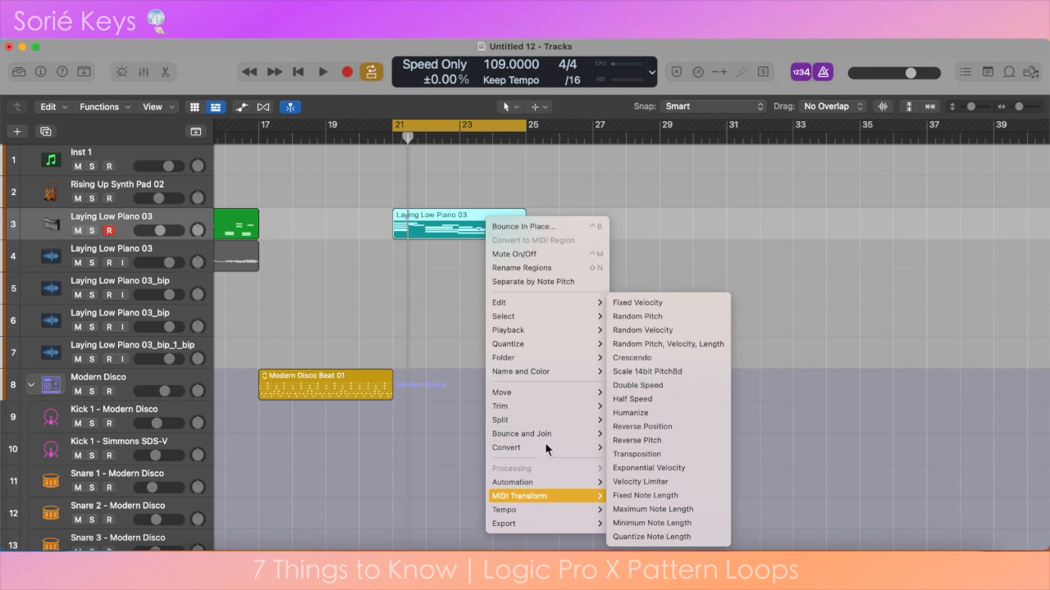
pyautogui.moveTo(548, 450)
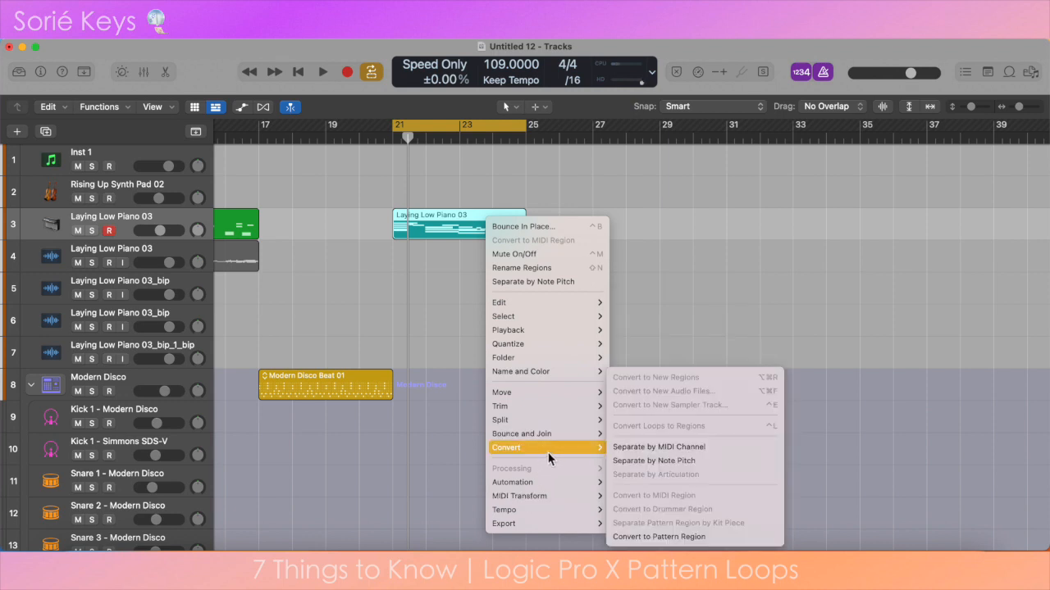
pyautogui.click(648, 540)
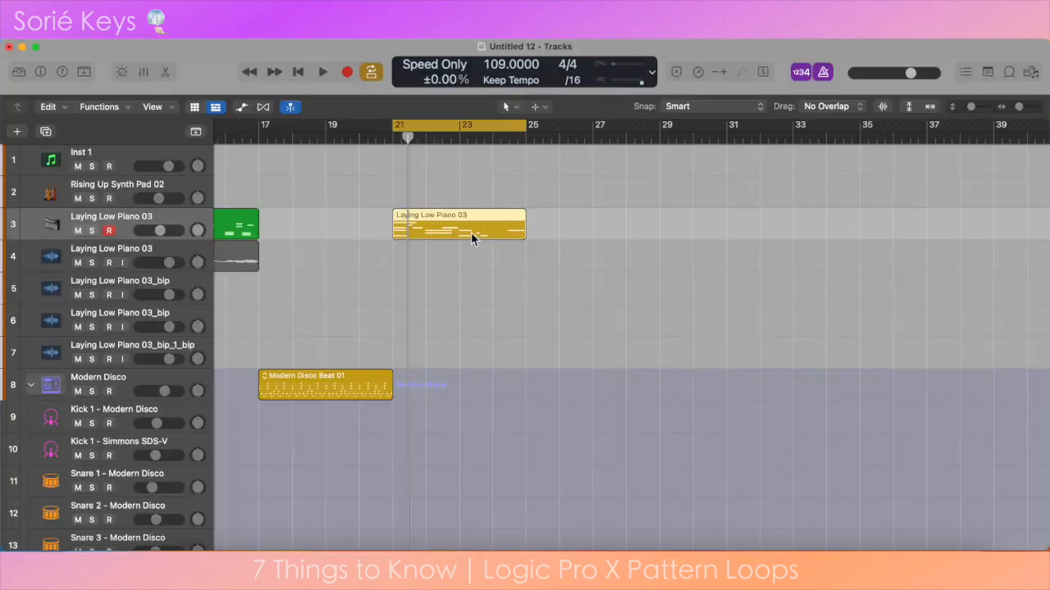
# Step: Add the pattern region to the Apple Loops Library as a loop named Rhodes Pattern, with the Elec Piano keyboard and Relaxed descriptors
pyautogui.rightClick(473, 233)
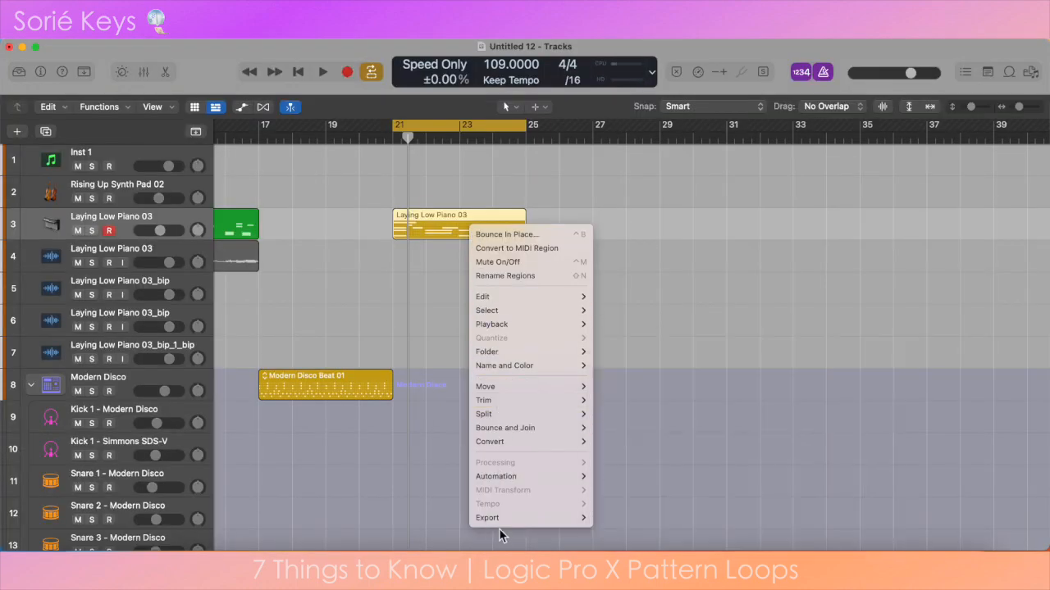
pyautogui.moveTo(503, 518)
pyautogui.click(665, 496)
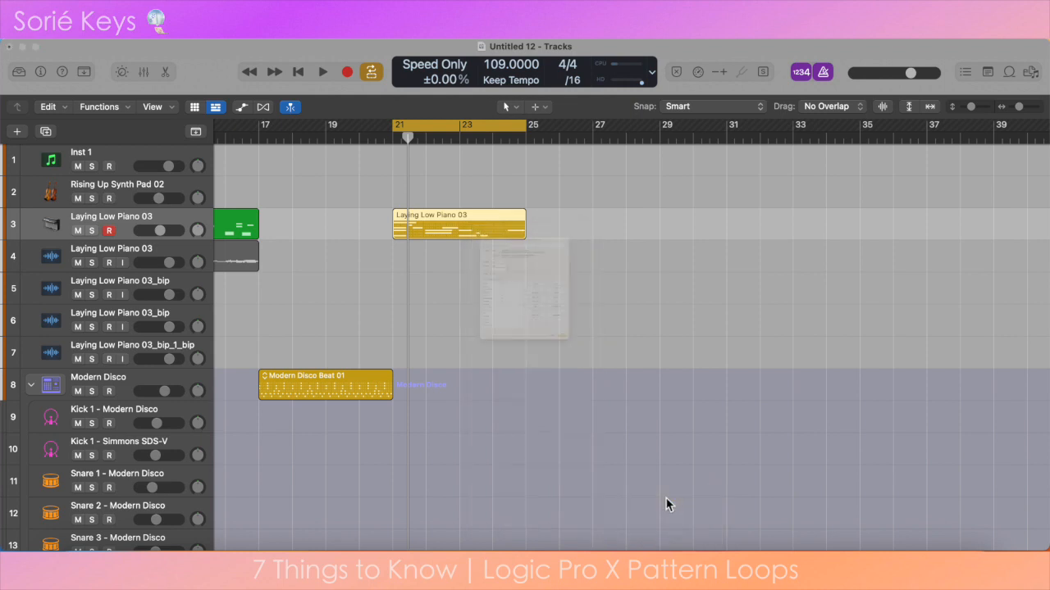
pyautogui.write('Rhodes Pattern')
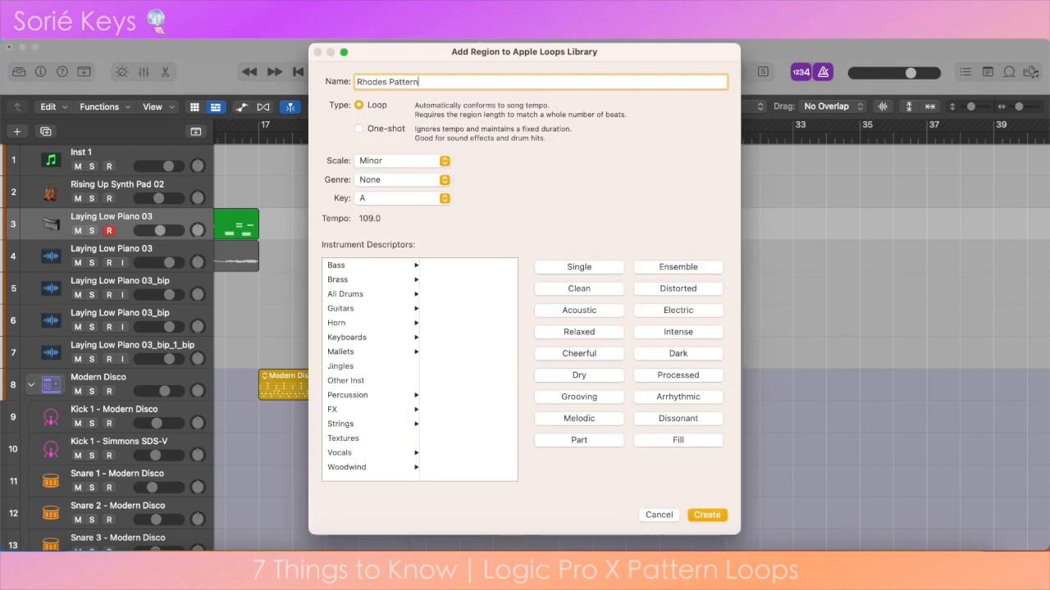
pyautogui.click(344, 337)
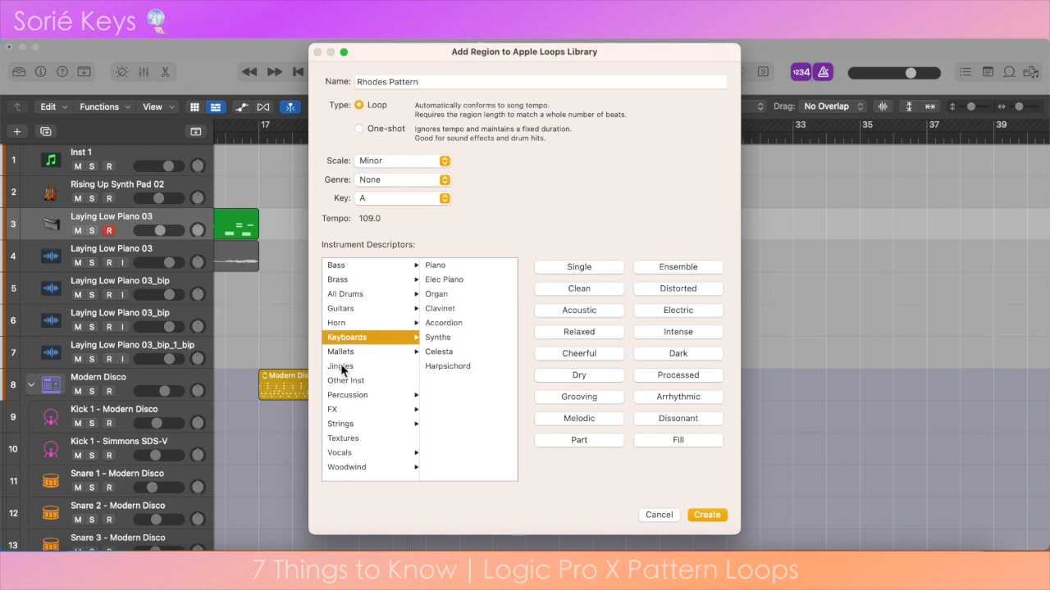
pyautogui.click(440, 282)
pyautogui.click(599, 332)
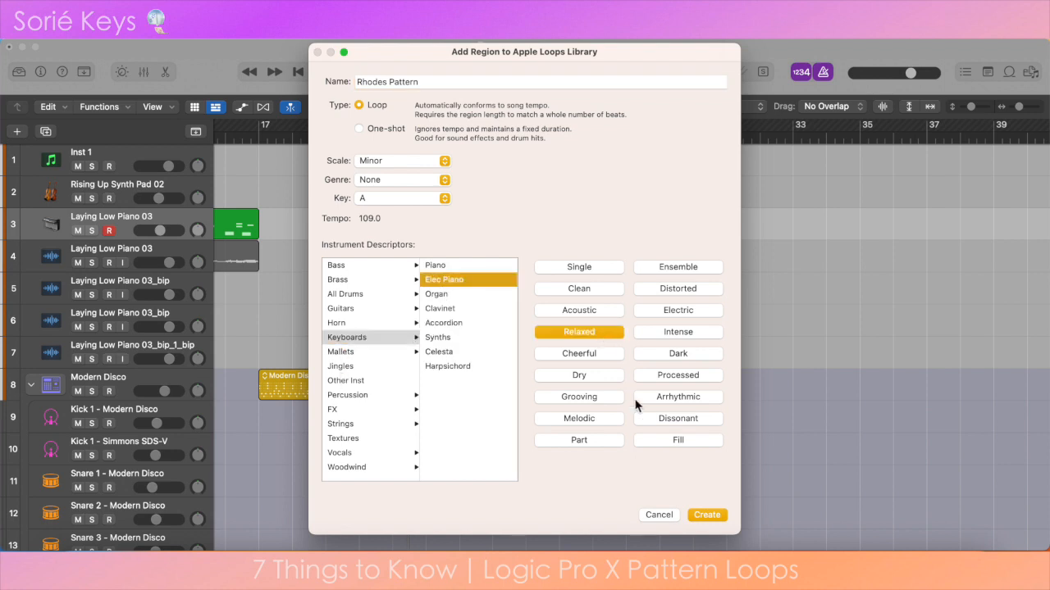
pyautogui.click(707, 515)
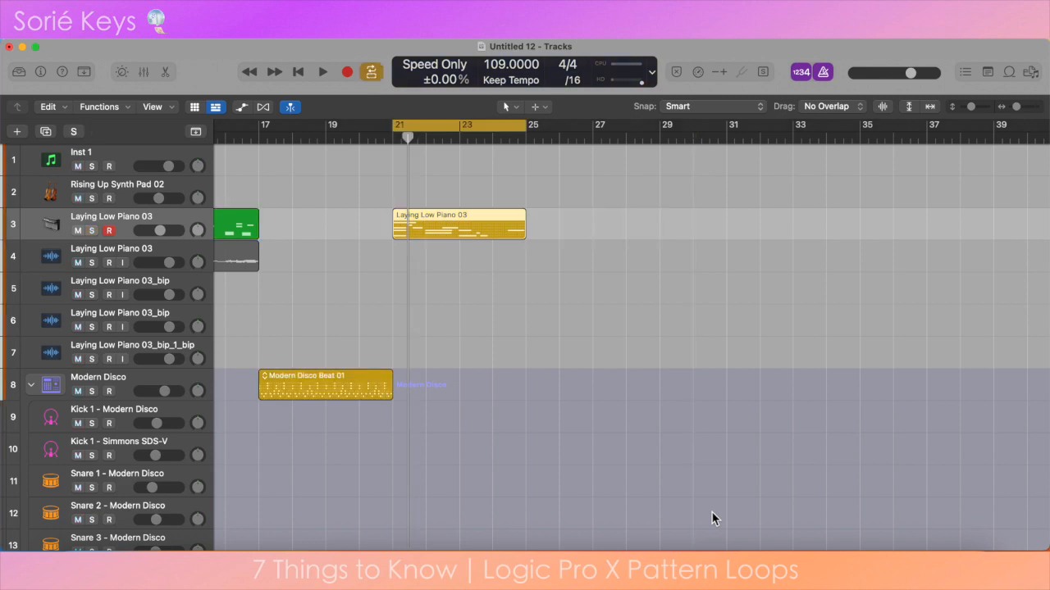
# Step: Find the Rhodes Pattern loop in the Loop Browser and preview it
pyautogui.click(1009, 72)
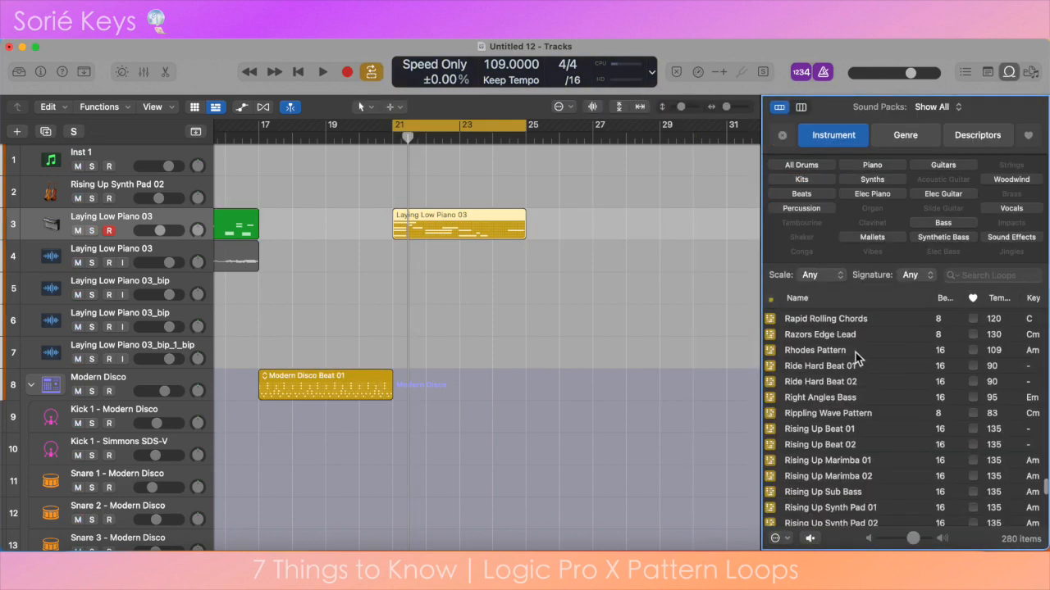
pyautogui.click(855, 351)
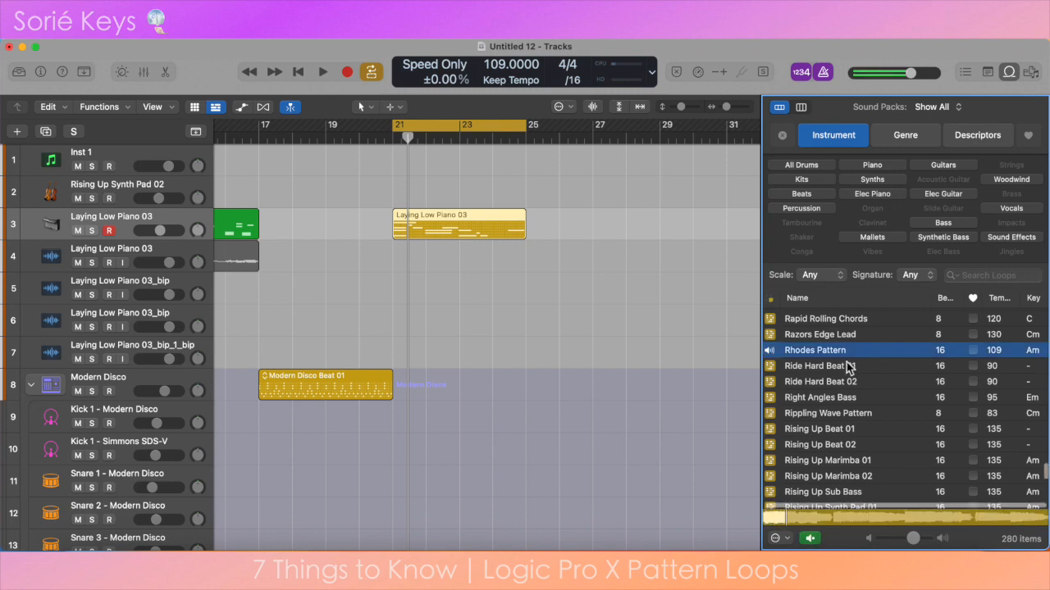